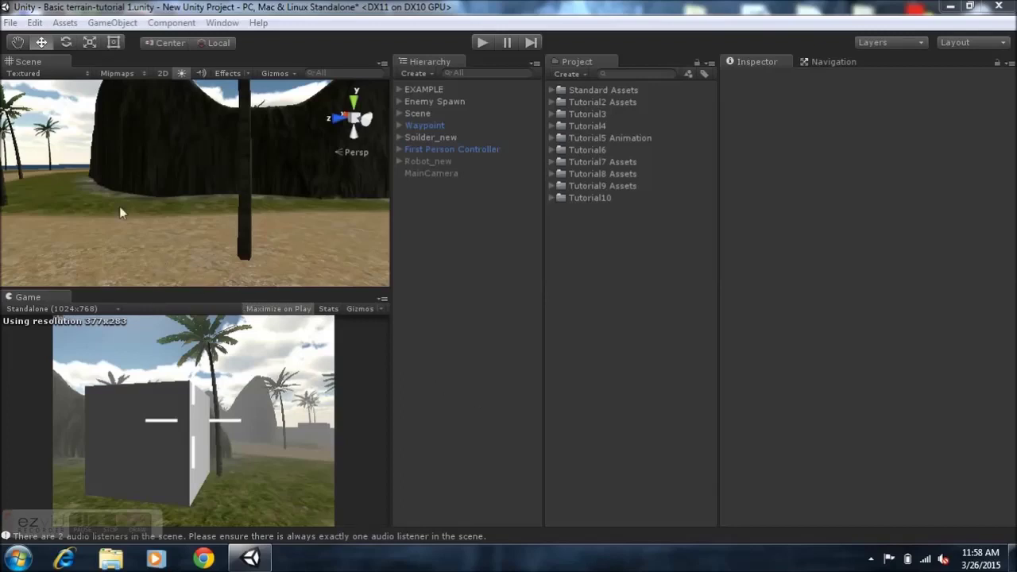
Focus the scene on the First Person Controller and examine its surroundings, including the large cube nearby, from several angles
{"action": "right_click_drag", "start_coordinate": [120, 208], "coordinate": [176, 204]}
{"action": "left_click", "coordinate": [442, 151]}
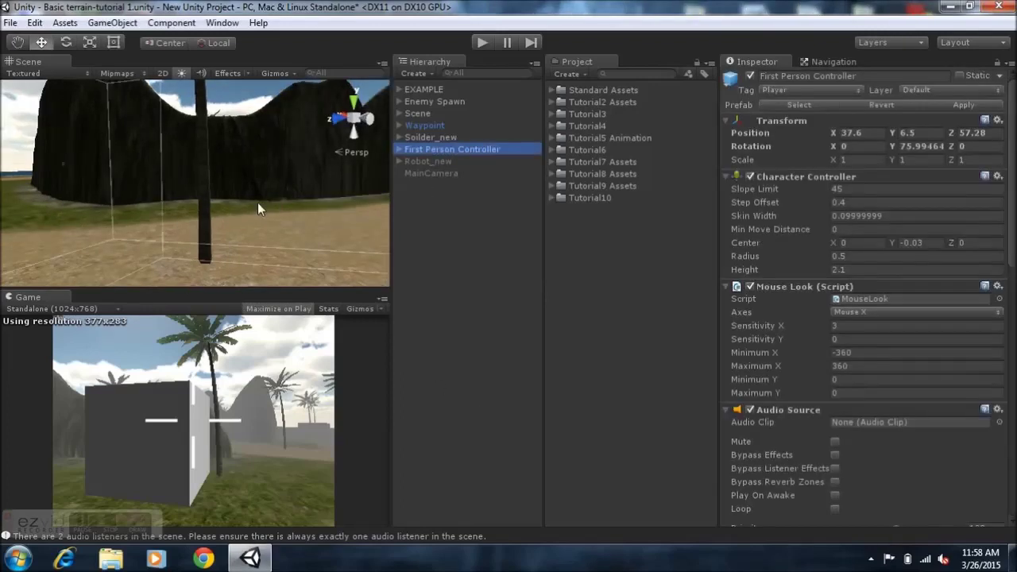
{"action": "key", "text": "f"}
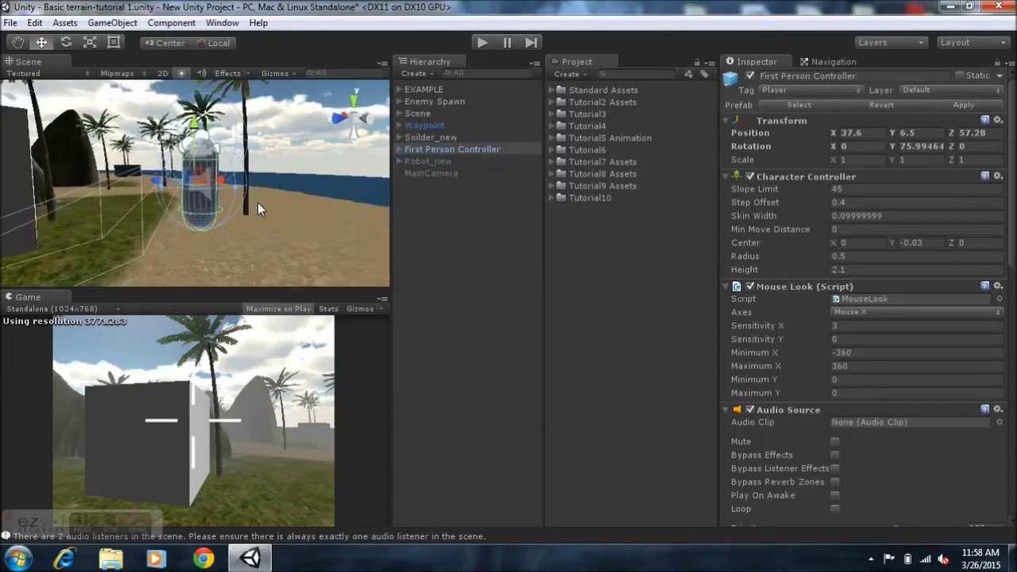
{"action": "mouse_move", "coordinate": [256, 175]}
{"action": "right_mouse_down"}
{"action": "mouse_move", "coordinate": [229, 187]}
{"action": "mouse_move", "coordinate": [262, 179]}
{"action": "mouse_move", "coordinate": [203, 149]}
{"action": "mouse_move", "coordinate": [286, 188]}
{"action": "mouse_move", "coordinate": [214, 174]}
{"action": "mouse_move", "coordinate": [226, 178]}
{"action": "mouse_move", "coordinate": [213, 192]}
{"action": "mouse_move", "coordinate": [206, 179]}
{"action": "mouse_move", "coordinate": [276, 170]}
{"action": "mouse_move", "coordinate": [246, 180]}
{"action": "right_mouse_up"}
{"action": "scroll", "coordinate": [230, 187], "scroll_direction": "down", "scroll_amount": 3}
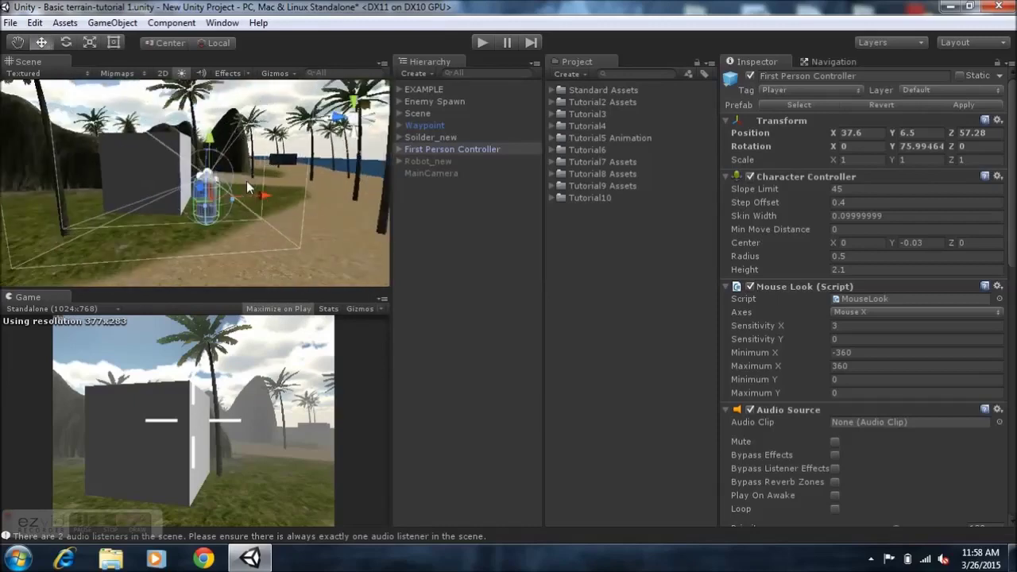
{"action": "middle_click_drag", "start_coordinate": [227, 213], "coordinate": [207, 188]}
{"action": "right_click_drag", "start_coordinate": [207, 188], "coordinate": [214, 179]}
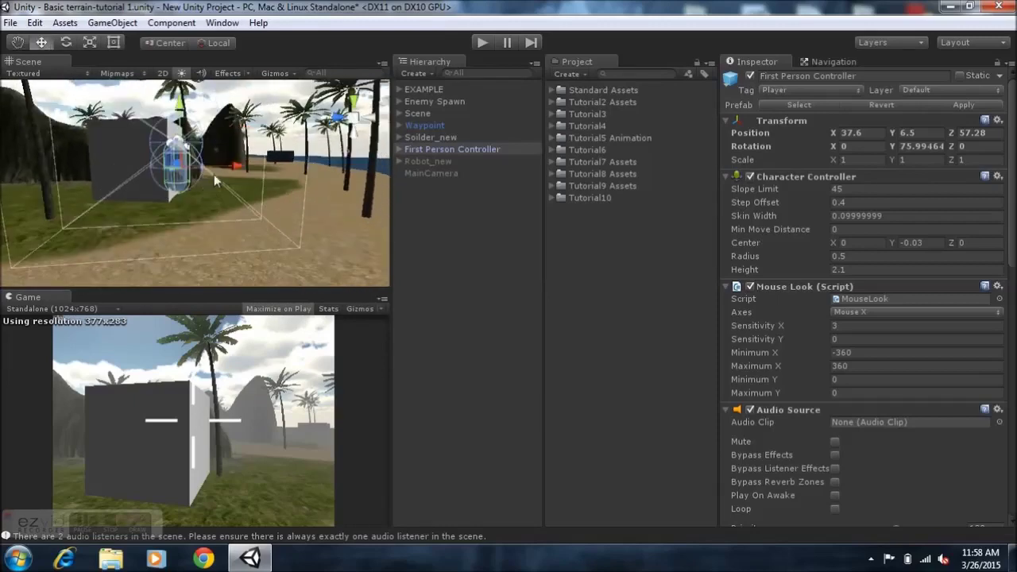
{"action": "right_click_drag", "start_coordinate": [212, 174], "coordinate": [190, 148]}
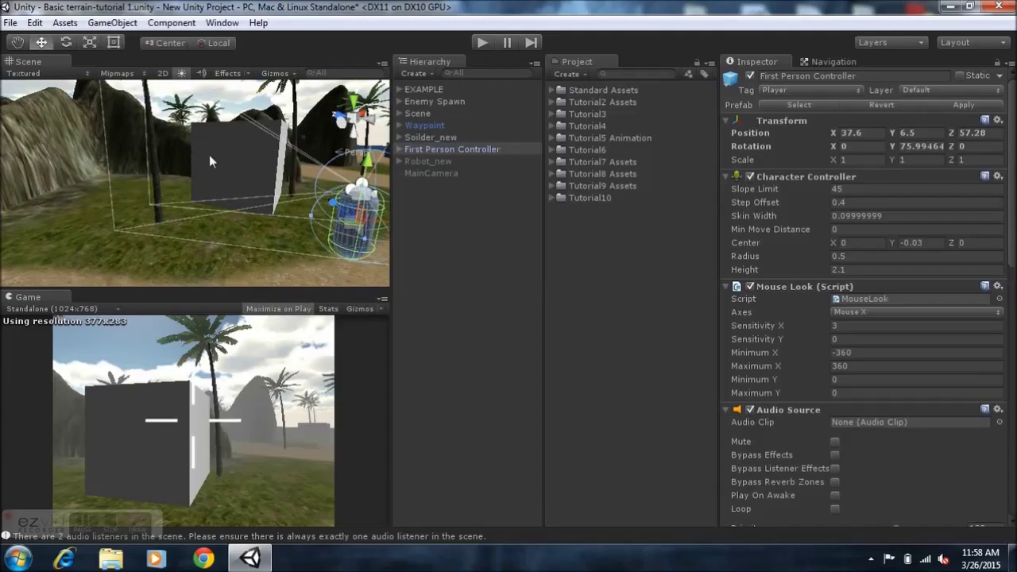
{"action": "right_click_drag", "start_coordinate": [219, 188], "coordinate": [337, 224]}
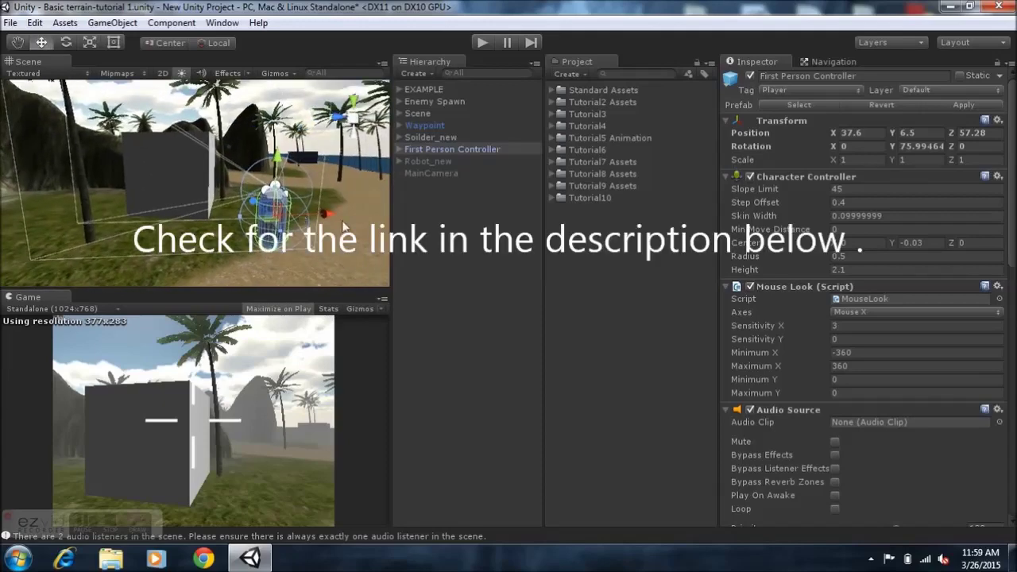
Examine the GUITextHandler script in the Tutorial10 project folder
{"action": "left_click", "coordinate": [569, 199]}
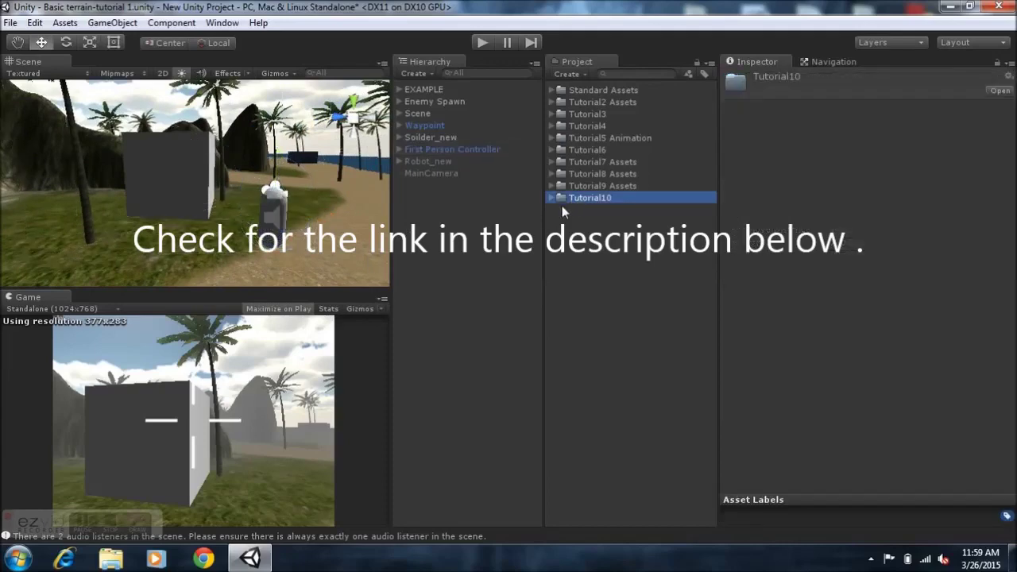
{"action": "left_click", "coordinate": [552, 198]}
{"action": "left_click", "coordinate": [576, 210]}
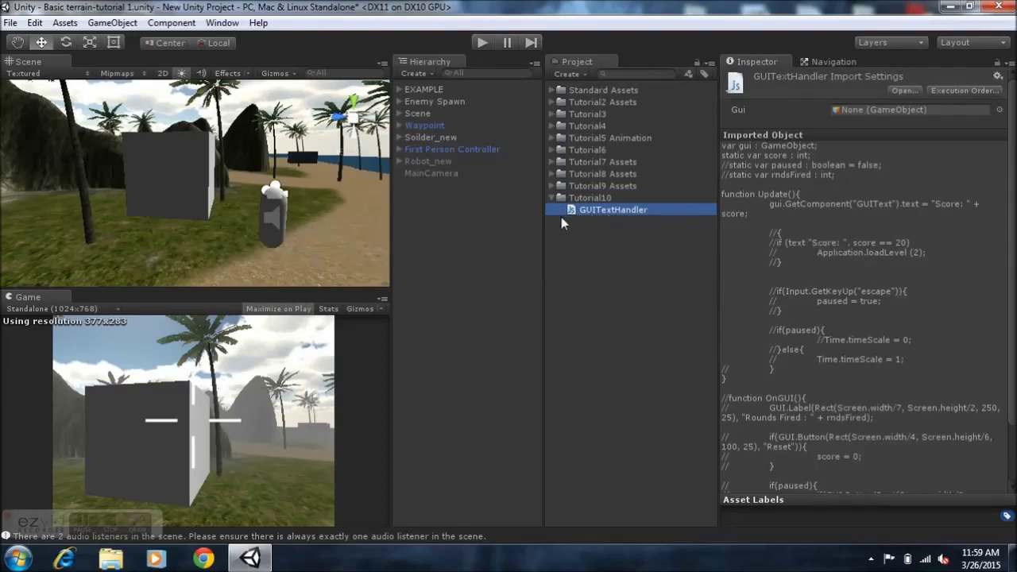
{"action": "left_click", "coordinate": [552, 198]}
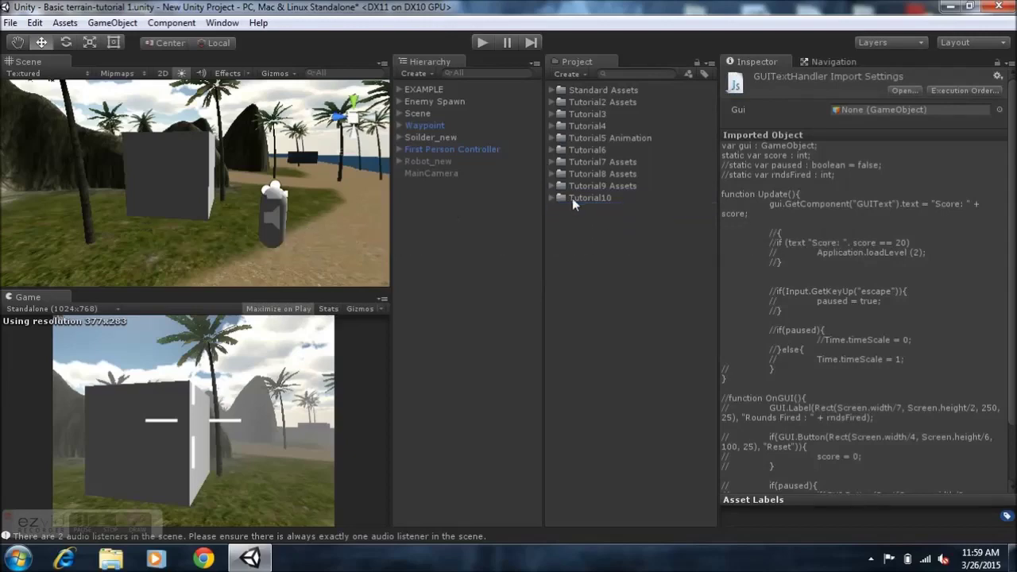
{"action": "left_click", "coordinate": [572, 198]}
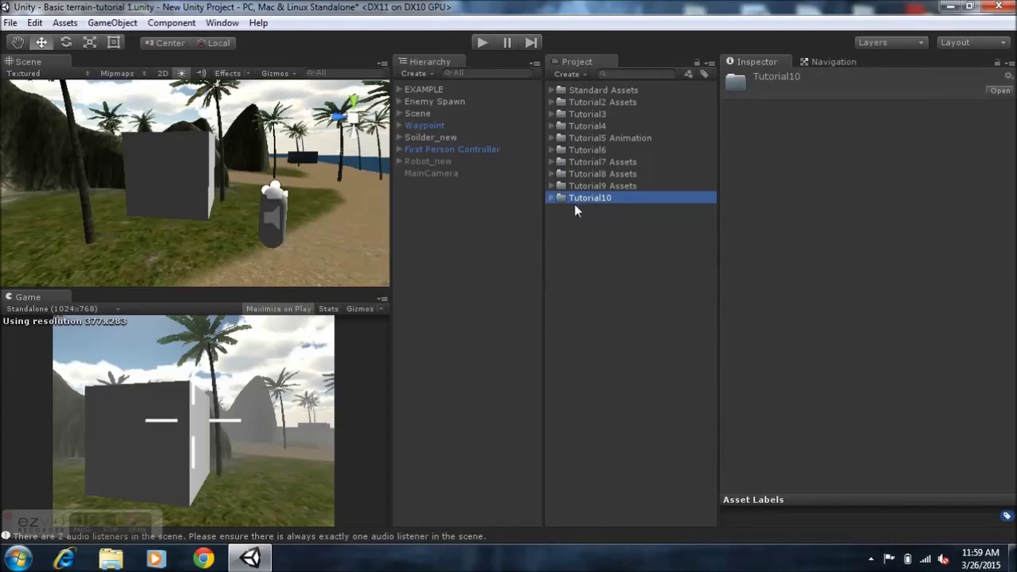
{"action": "left_click", "coordinate": [552, 198]}
{"action": "left_click", "coordinate": [583, 210]}
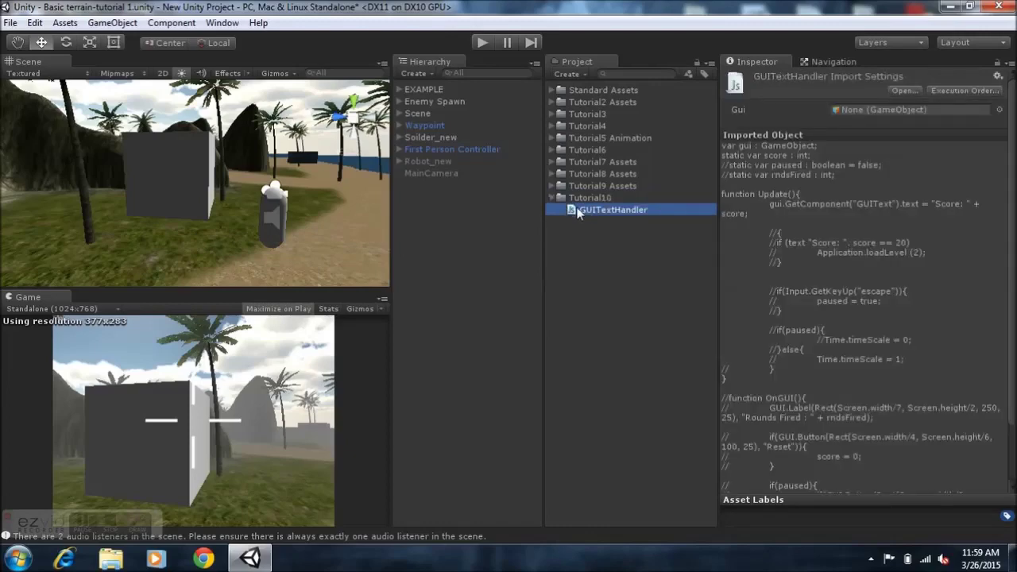
{"action": "left_click", "coordinate": [552, 198]}
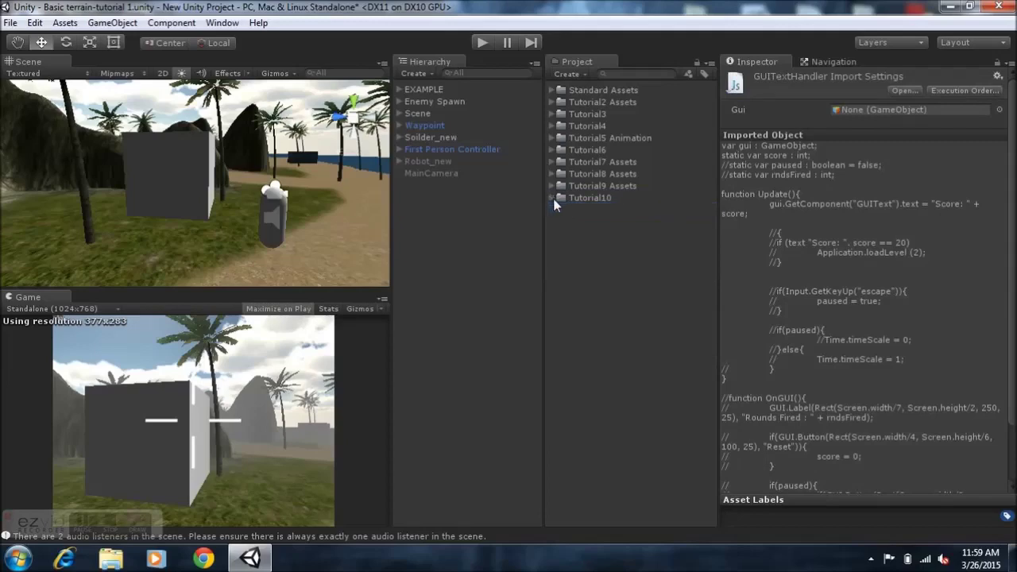
Create two empty game objects at the root of the scene hierarchy
{"action": "right_click_drag", "start_coordinate": [305, 207], "coordinate": [226, 211]}
{"action": "left_click", "coordinate": [419, 228]}
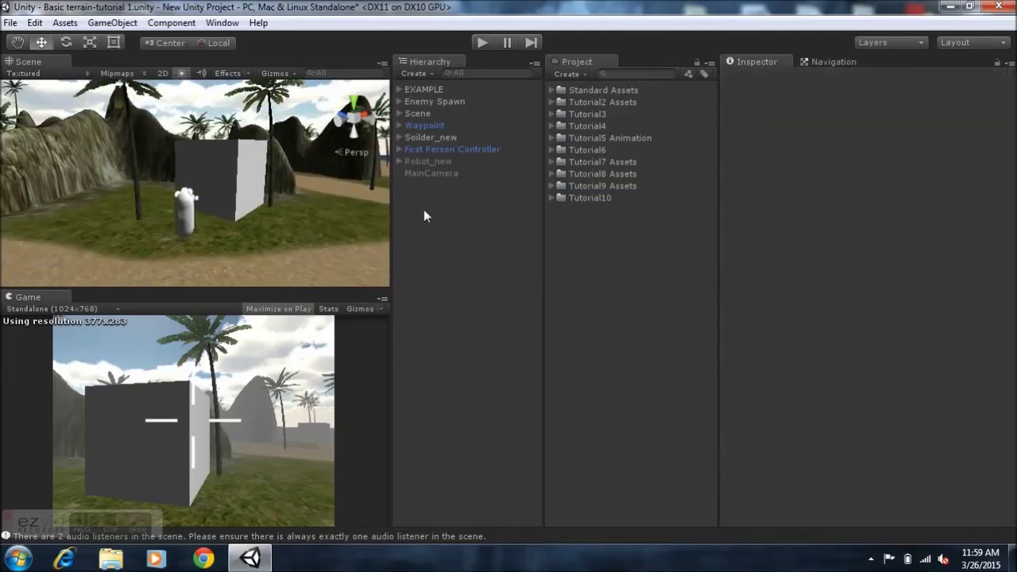
{"action": "right_click", "coordinate": [423, 209]}
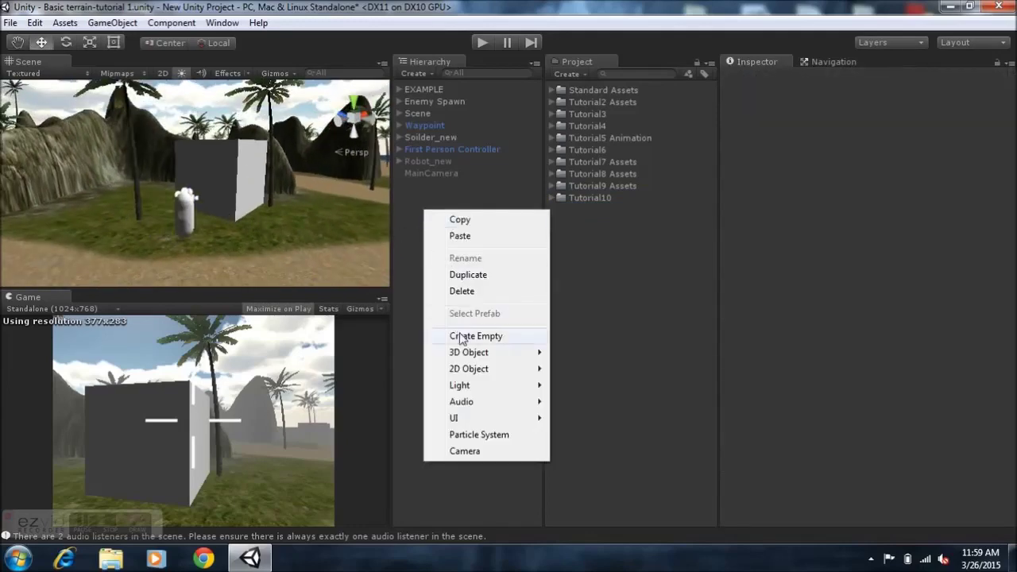
{"action": "left_click", "coordinate": [464, 336]}
{"action": "right_click", "coordinate": [428, 217]}
{"action": "left_click", "coordinate": [410, 213]}
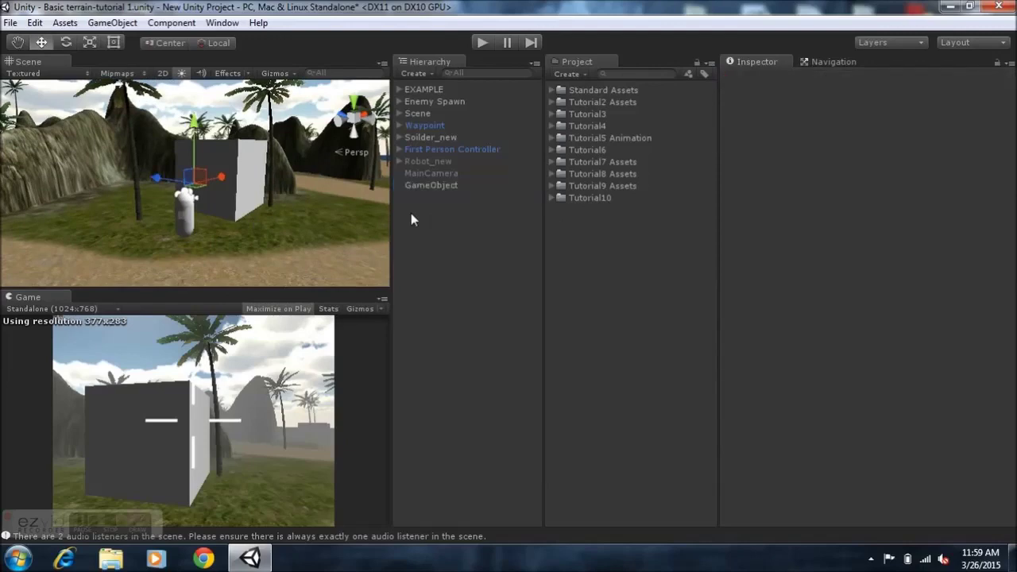
{"action": "right_click", "coordinate": [414, 213]}
{"action": "left_click", "coordinate": [465, 339]}
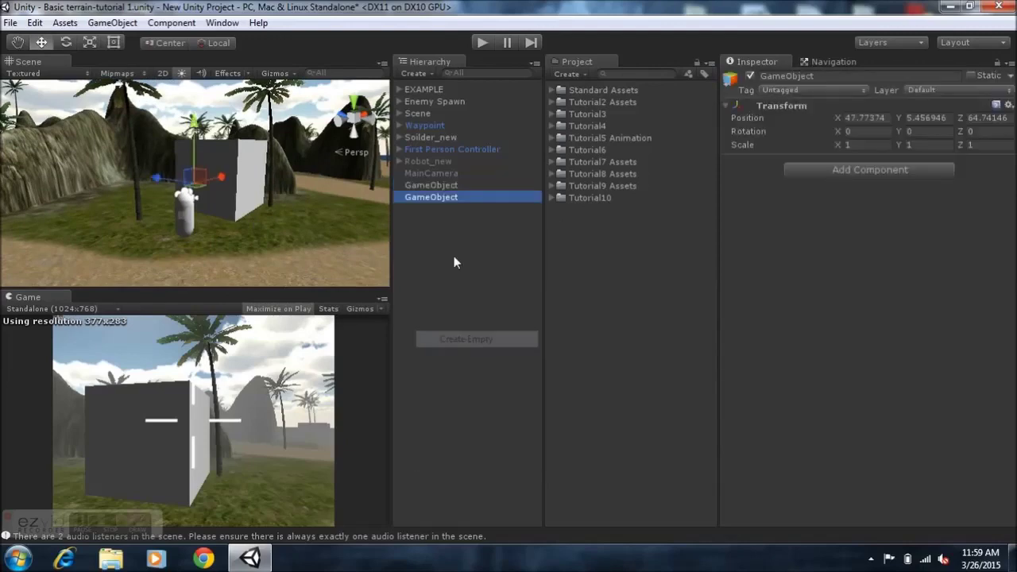
Rename the first new empty game object as GUI_Text
{"action": "left_click", "coordinate": [456, 184]}
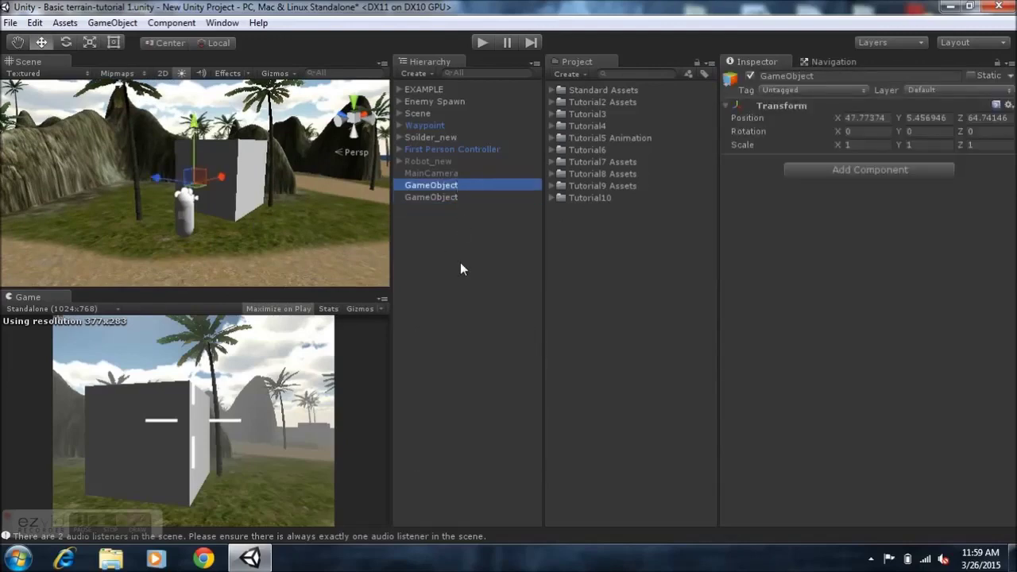
{"action": "key", "text": "F2"}
{"action": "type", "text": "G"}
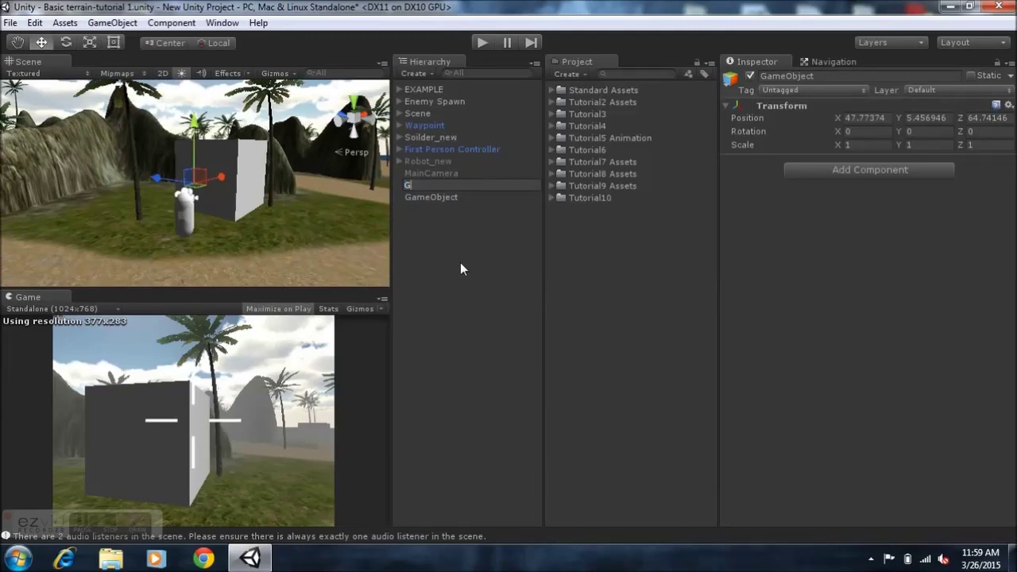
{"action": "type", "text": "UI_Text"}
{"action": "key", "text": "Return"}
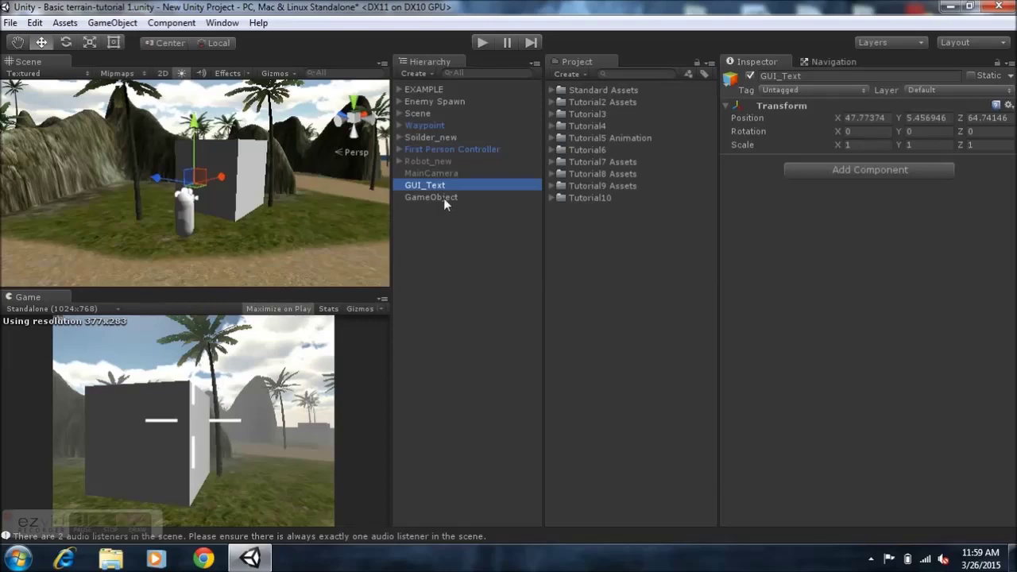
Rename the second new empty game object as Score
{"action": "key", "text": "Down"}
{"action": "key", "text": "F2"}
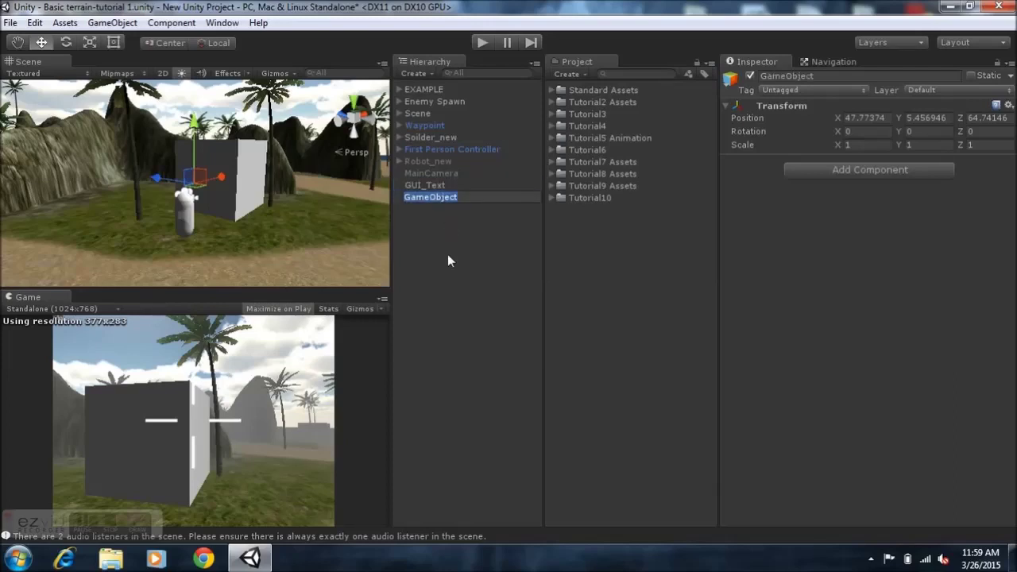
{"action": "type", "text": "Sc"}
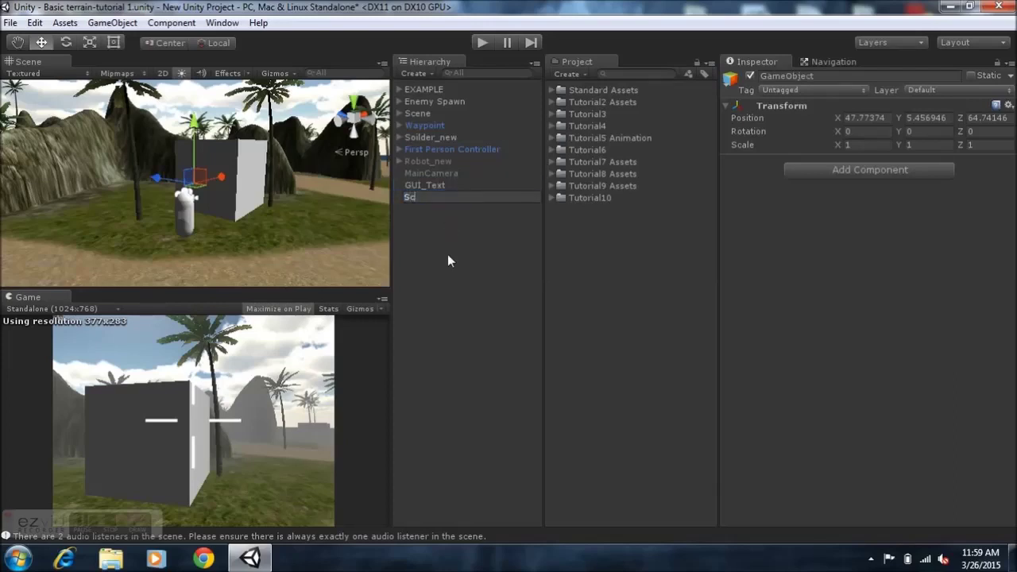
{"action": "type", "text": "ore"}
{"action": "key", "text": "Return"}
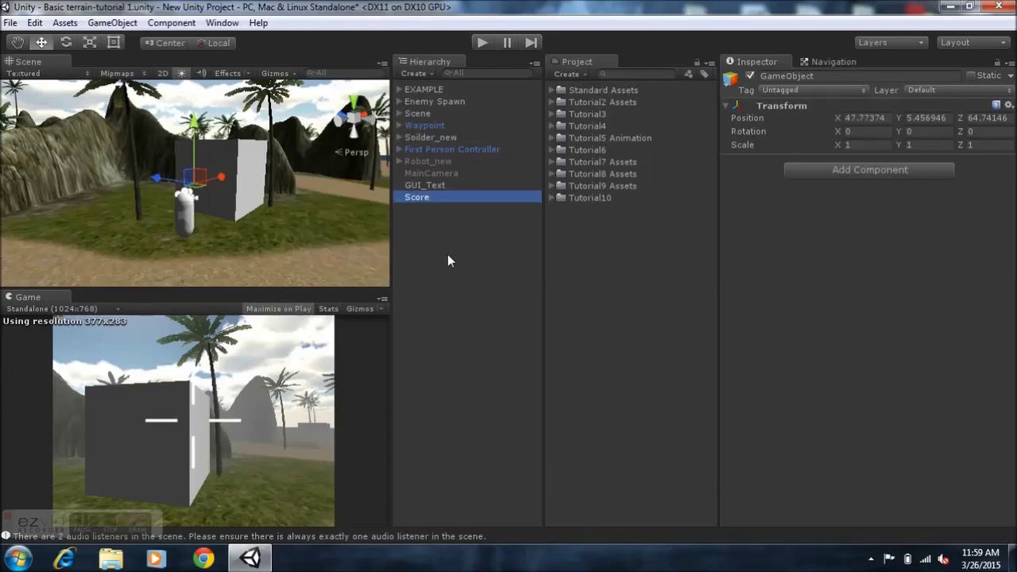
Attach the GUITextHandler script from Tutorial10 to the Score object and assign GUI_Text as its Gui reference
{"action": "left_click", "coordinate": [551, 198]}
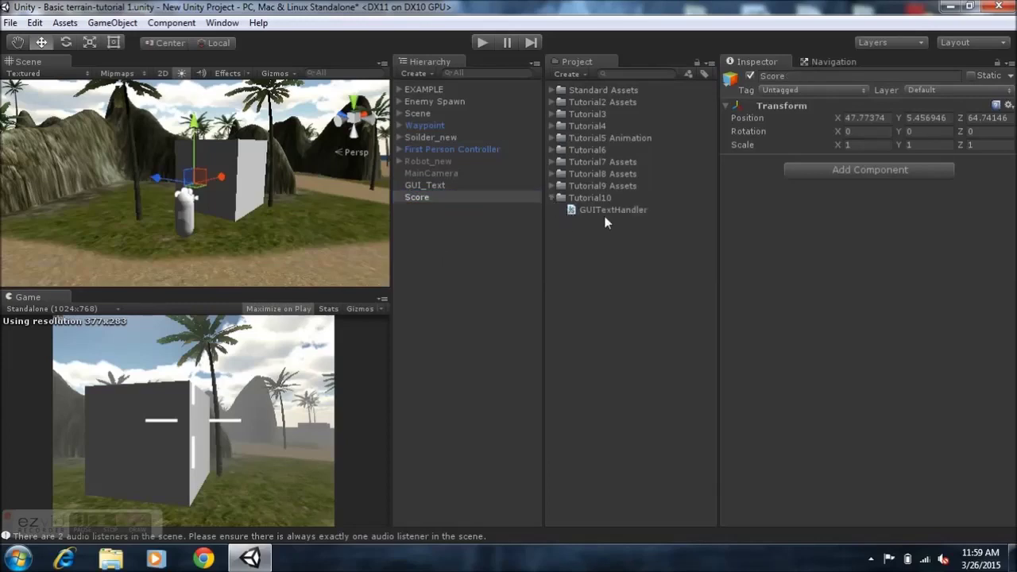
{"action": "left_click_drag", "start_coordinate": [609, 208], "coordinate": [864, 254]}
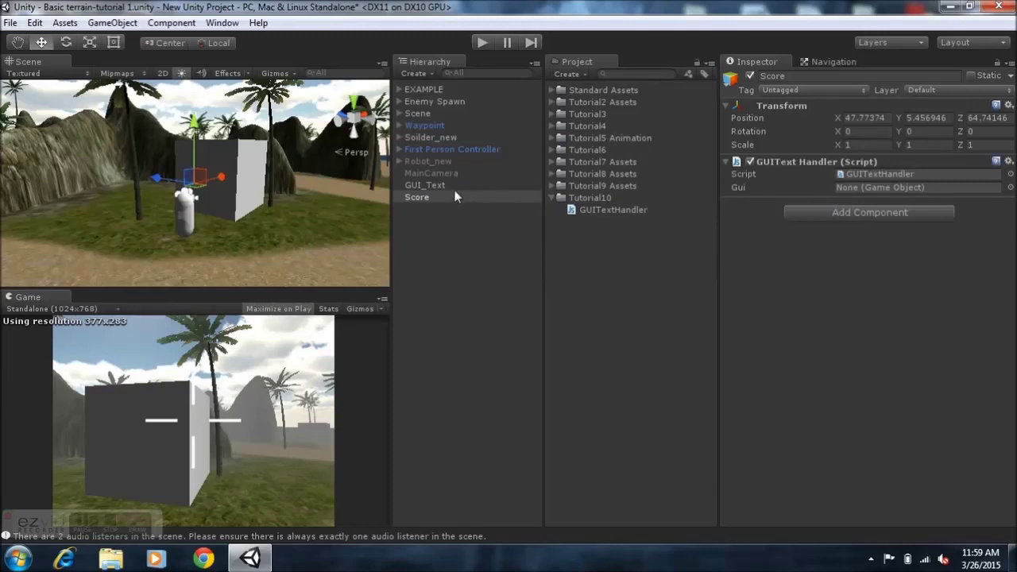
{"action": "left_click_drag", "start_coordinate": [438, 183], "coordinate": [847, 190]}
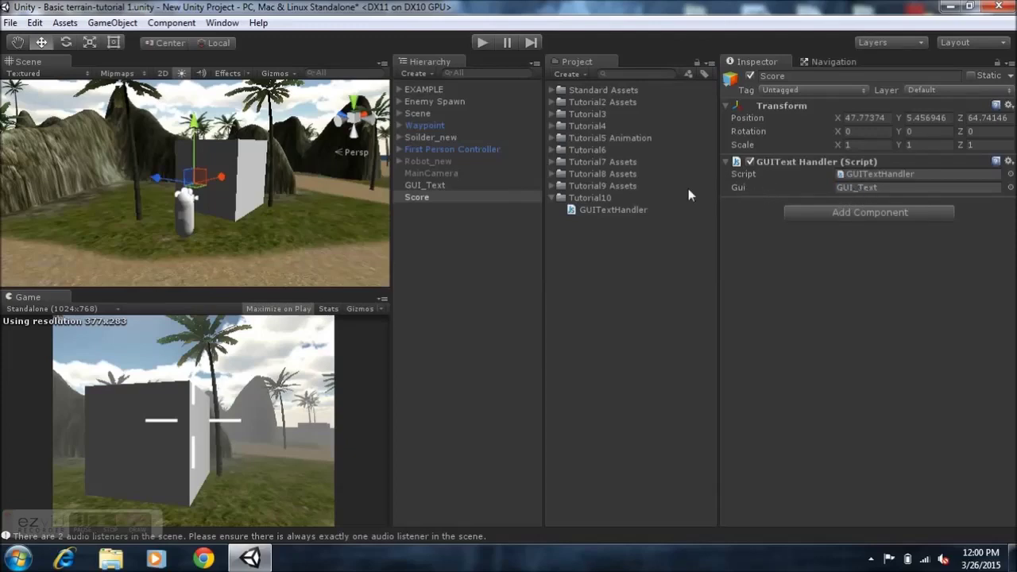
Add a GUIText component to the GUI_Text object and set its text to "Score:"
{"action": "left_click", "coordinate": [427, 186]}
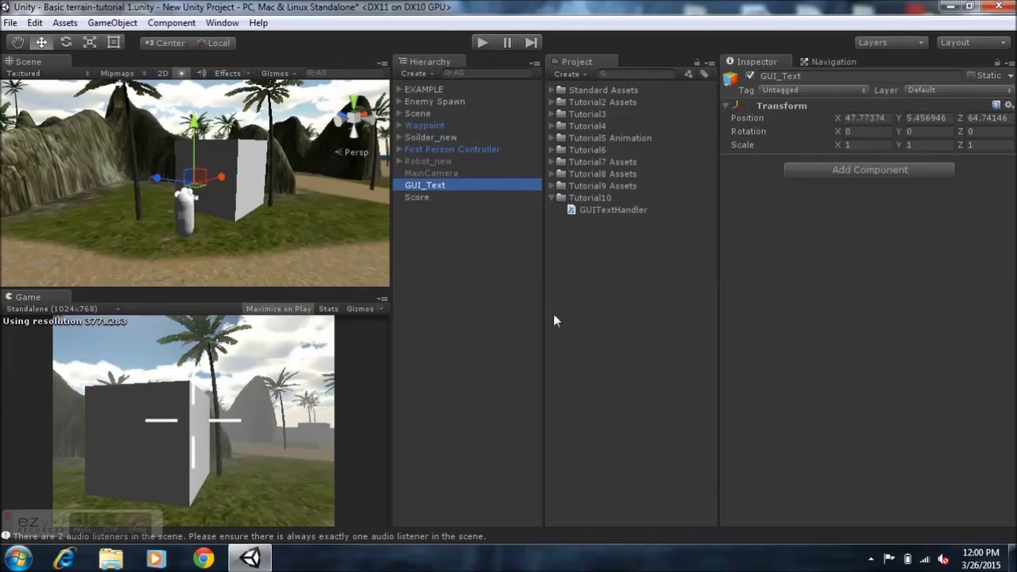
{"action": "left_click", "coordinate": [794, 170]}
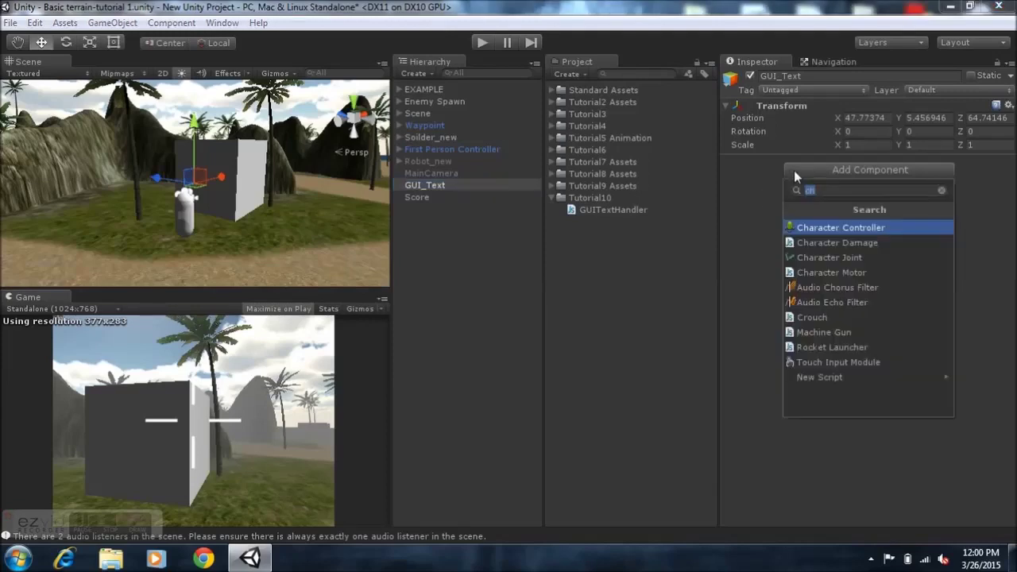
{"action": "left_click", "coordinate": [942, 193]}
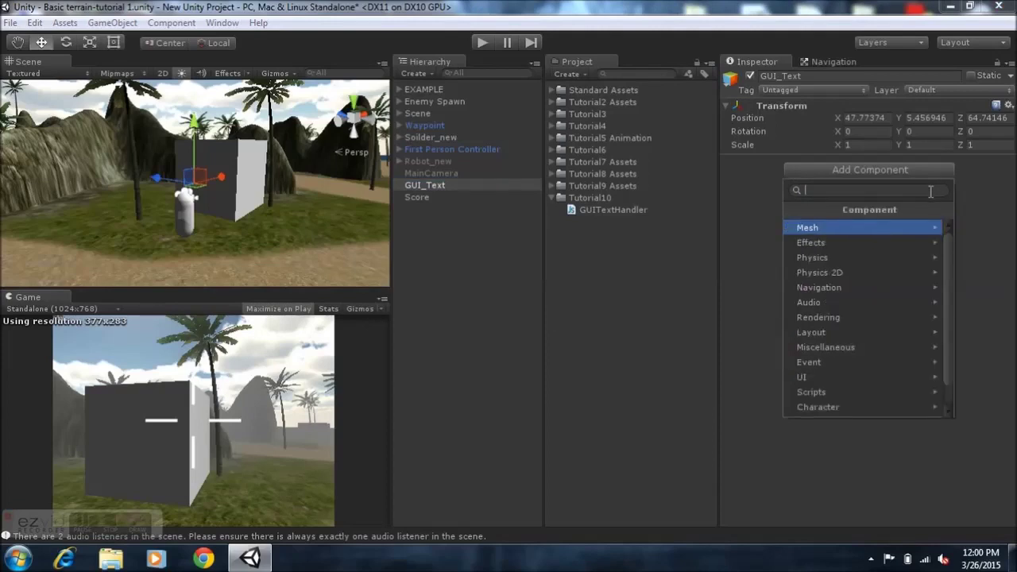
{"action": "type", "text": "gui"}
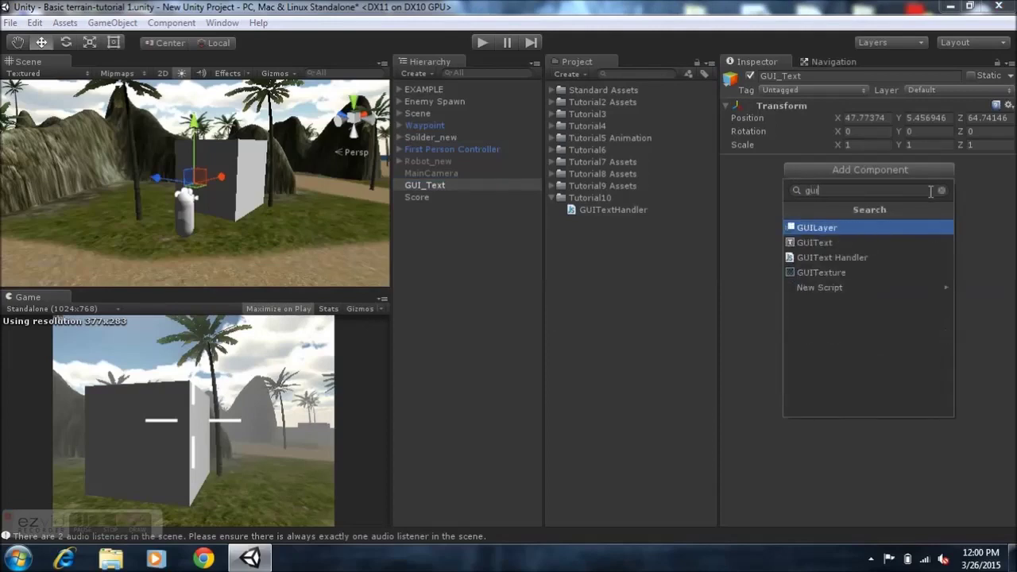
{"action": "left_click", "coordinate": [859, 242]}
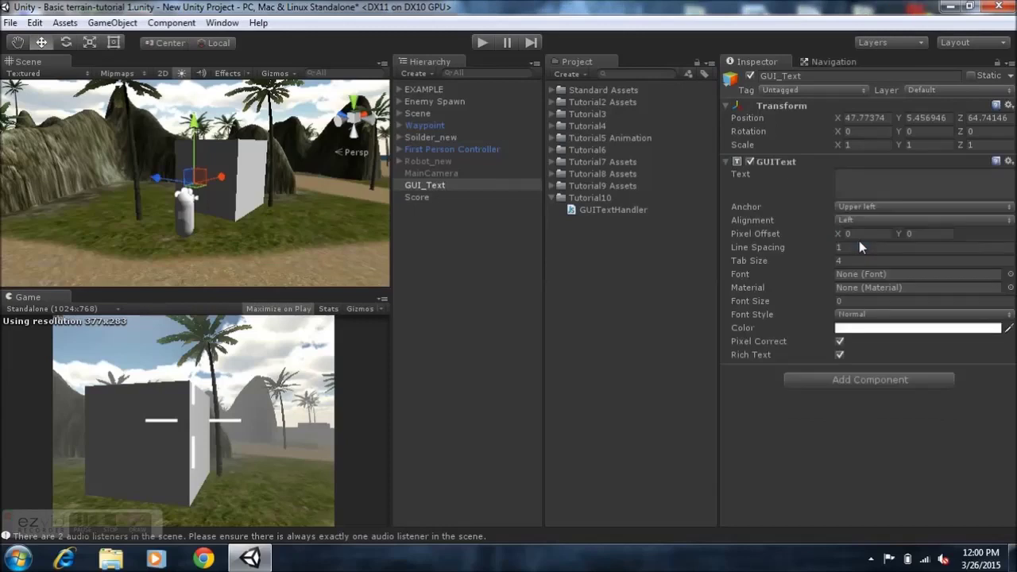
{"action": "left_click", "coordinate": [867, 174]}
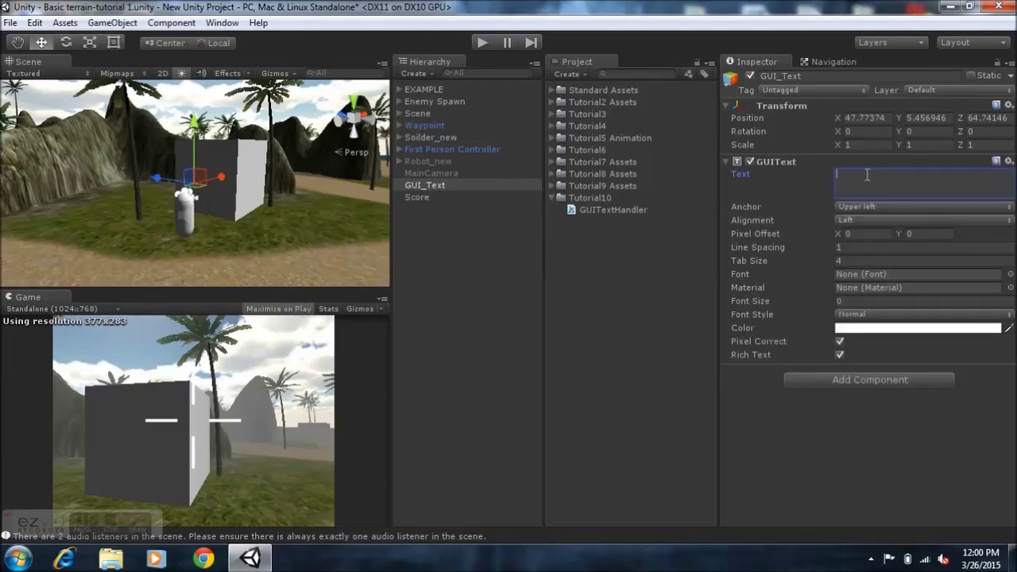
{"action": "type", "text": "Score:"}
Assign the CRYSISB font from the CRYSIS folder in Tutorial8 Assets to the GUIText component and set the font size to 50
{"action": "left_click", "coordinate": [549, 198]}
{"action": "left_click", "coordinate": [551, 173]}
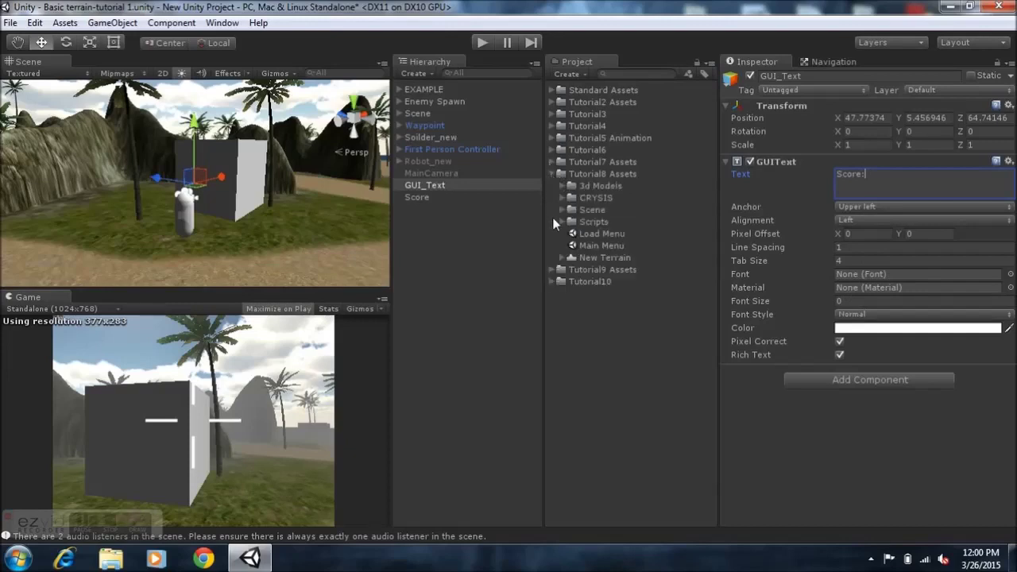
{"action": "left_click", "coordinate": [562, 197]}
{"action": "left_click_drag", "start_coordinate": [608, 210], "coordinate": [856, 275]}
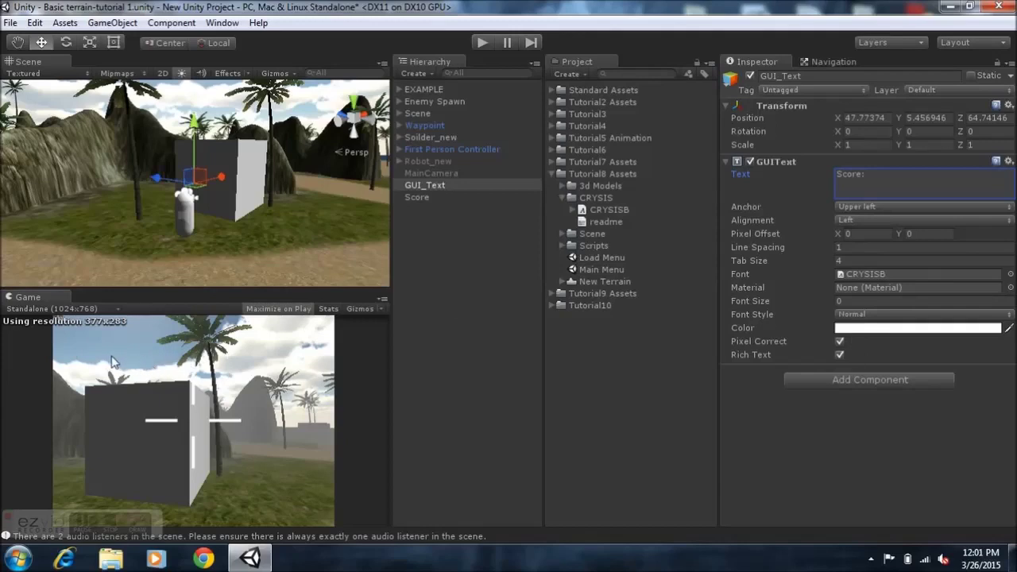
{"action": "left_click", "coordinate": [880, 302]}
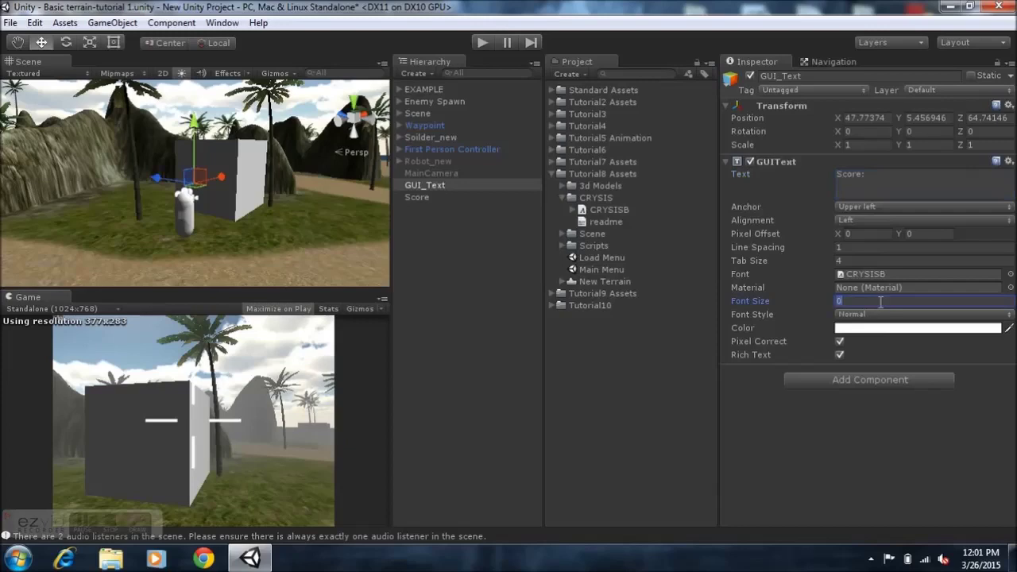
{"action": "type", "text": "50"}
Set the GUI_Text object's position to X 0.008 and Y 0.9
{"action": "left_click", "coordinate": [868, 118]}
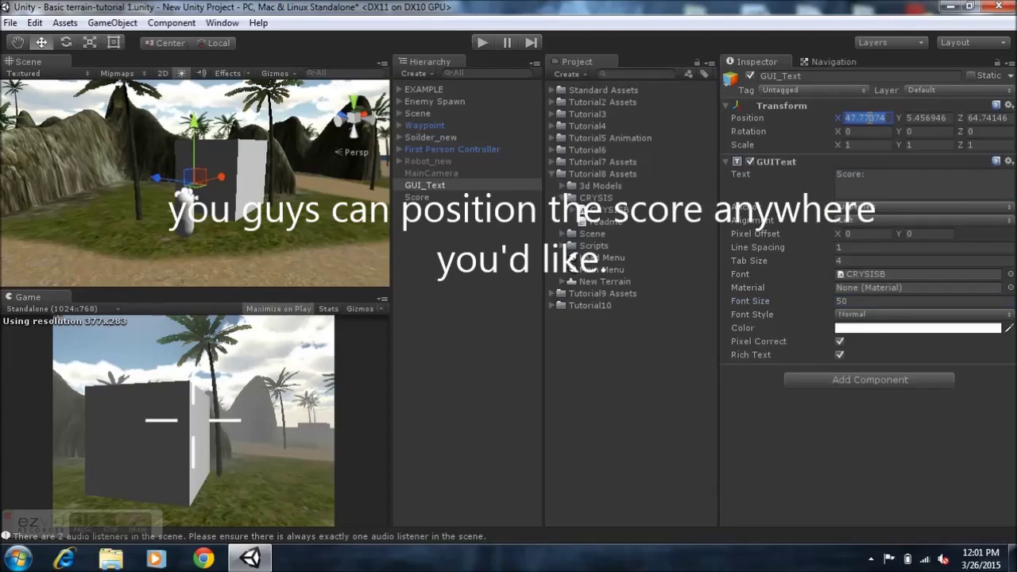
{"action": "type", "text": "0"}
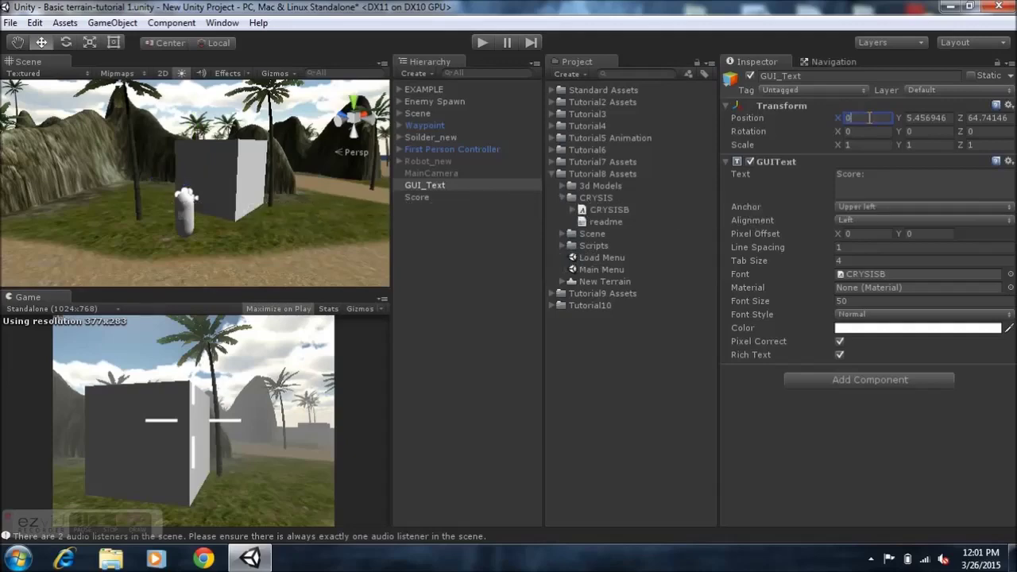
{"action": "type", "text": ".008"}
{"action": "left_click", "coordinate": [927, 117]}
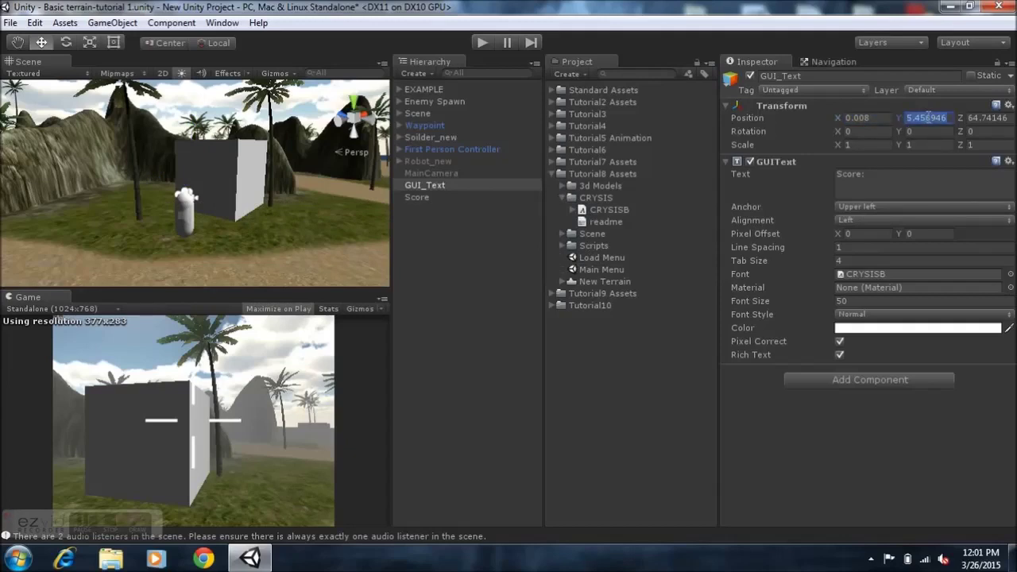
{"action": "type", "text": "0.9"}
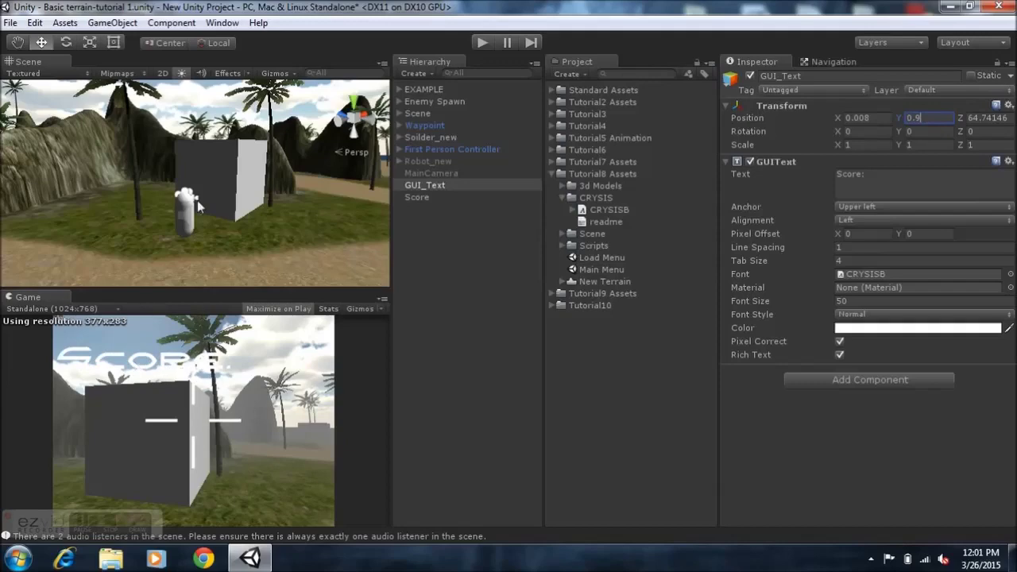
Move the First Person Controller away from the grey cube to about X 36.9, Y 3.12, Z 60.08 in the scene
{"action": "scroll", "coordinate": [191, 221], "scroll_direction": "down", "scroll_amount": 2}
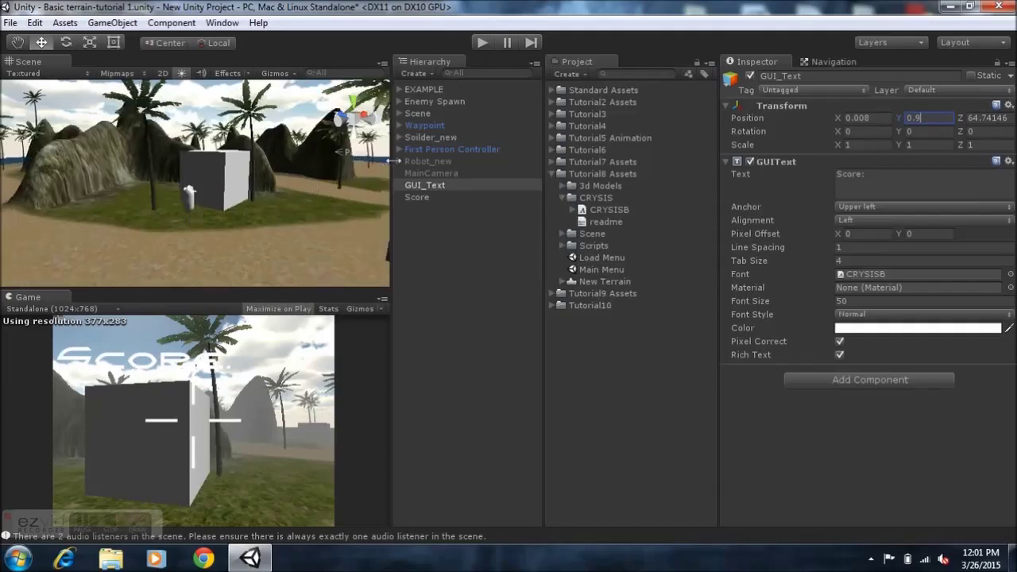
{"action": "left_click", "coordinate": [442, 149]}
{"action": "left_click_drag", "start_coordinate": [235, 208], "coordinate": [159, 208]}
{"action": "left_click_drag", "start_coordinate": [163, 158], "coordinate": [165, 179]}
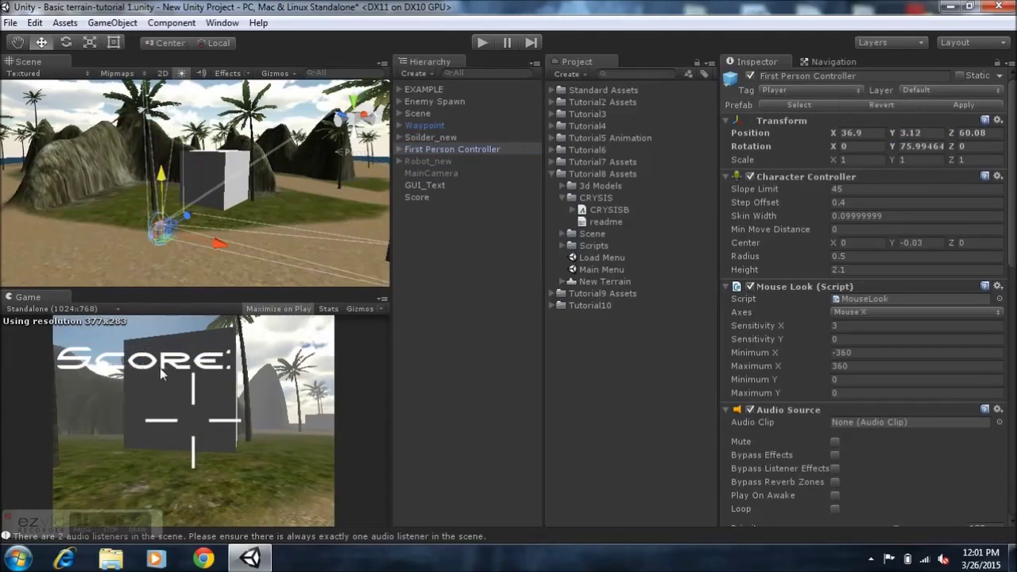
Set the GUI_Text object's Z position to 44.2 and its font size to 40
{"action": "left_click", "coordinate": [438, 186]}
{"action": "left_click", "coordinate": [984, 116]}
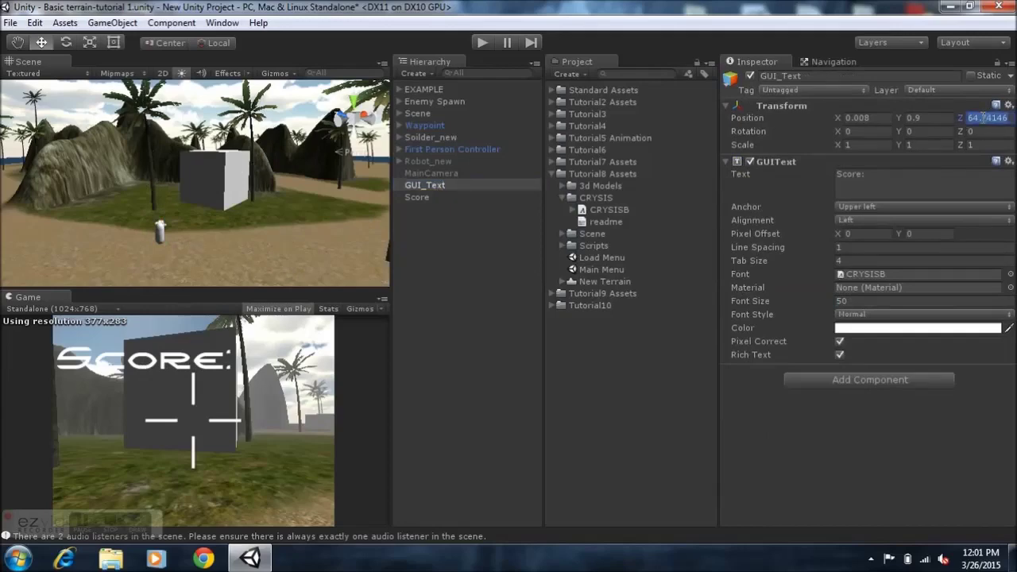
{"action": "type", "text": "44.10"}
{"action": "key", "text": "BackSpace"}
{"action": "left_click", "coordinate": [853, 300]}
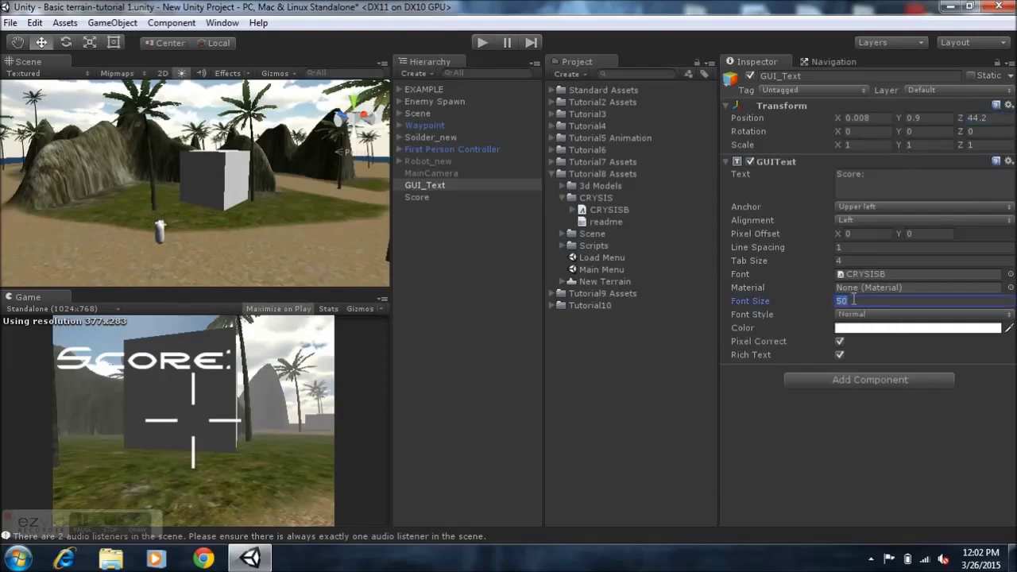
{"action": "type", "text": "40"}
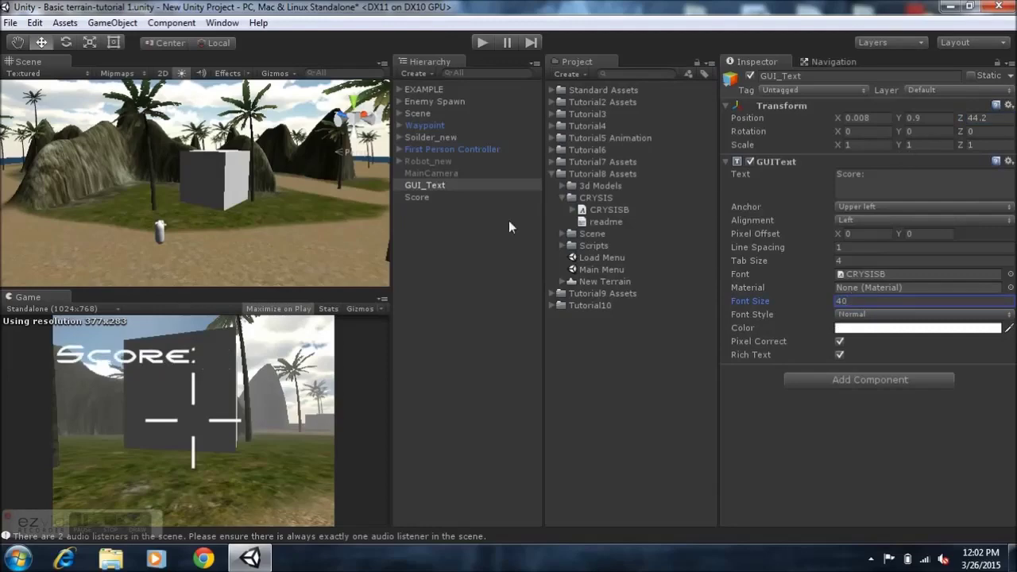
Collapse the CRYSIS and Tutorial8 Assets folders and open the EnemyDamage script attached to Soilder_new in MonoDevelop
{"action": "left_click", "coordinate": [563, 198]}
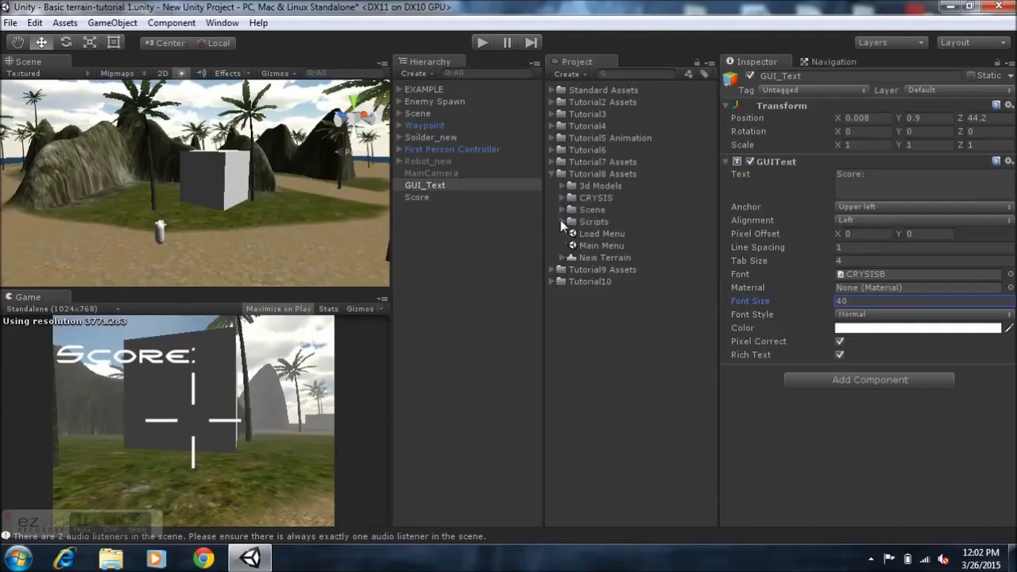
{"action": "left_click", "coordinate": [553, 174]}
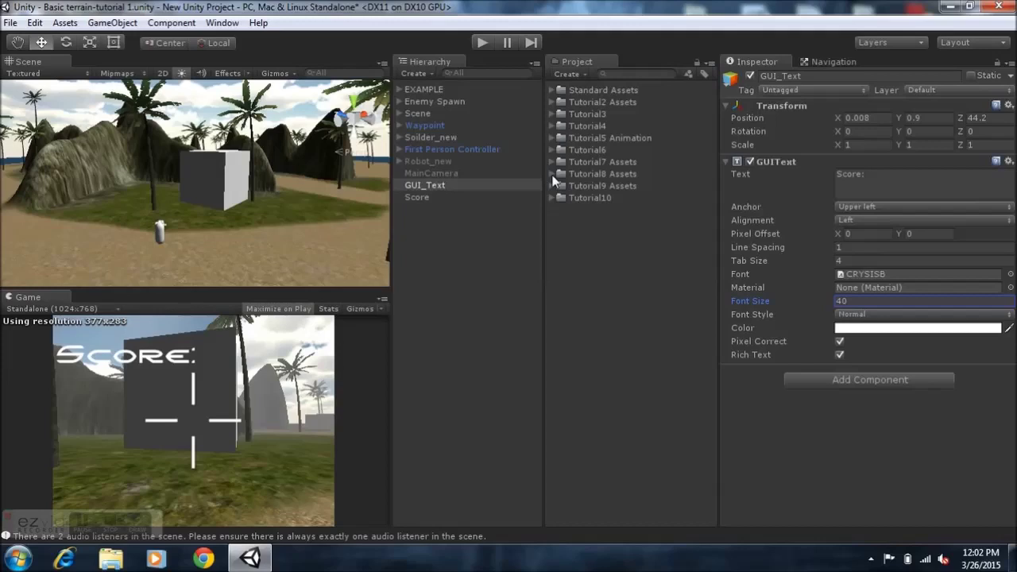
{"action": "left_click", "coordinate": [430, 136]}
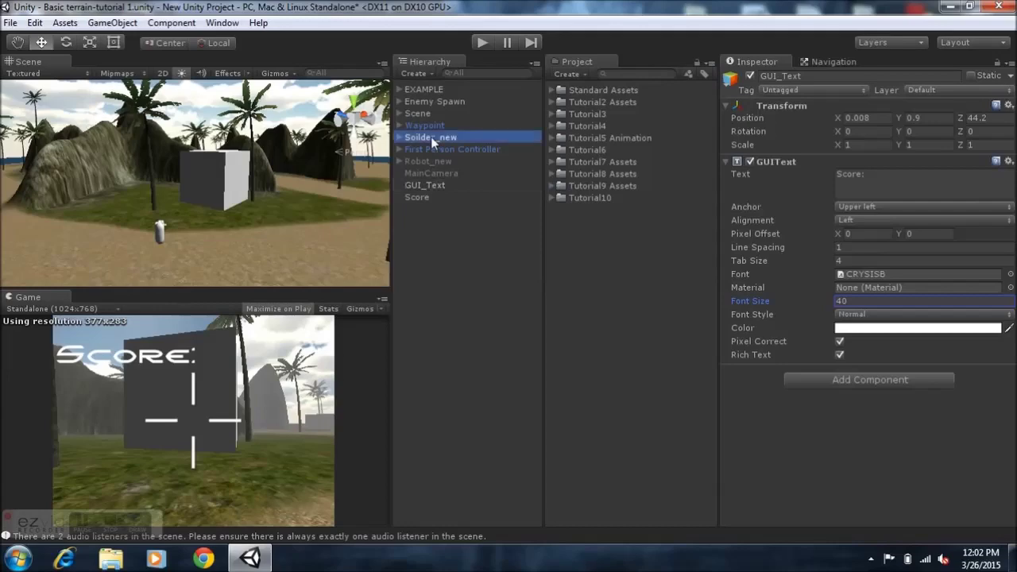
{"action": "scroll", "coordinate": [937, 321], "scroll_direction": "down", "scroll_amount": 10}
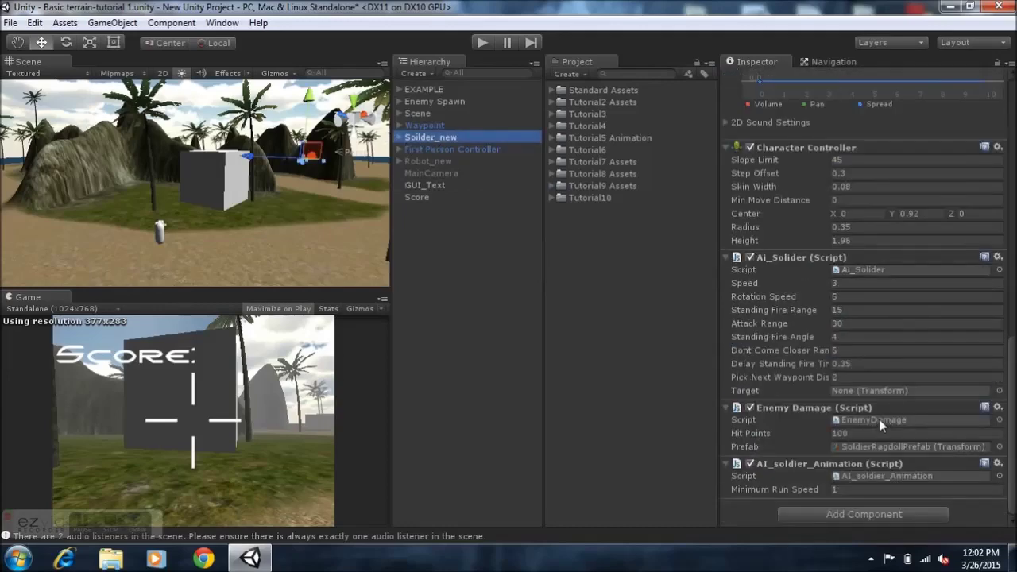
{"action": "left_click", "coordinate": [876, 421]}
{"action": "left_click", "coordinate": [598, 270]}
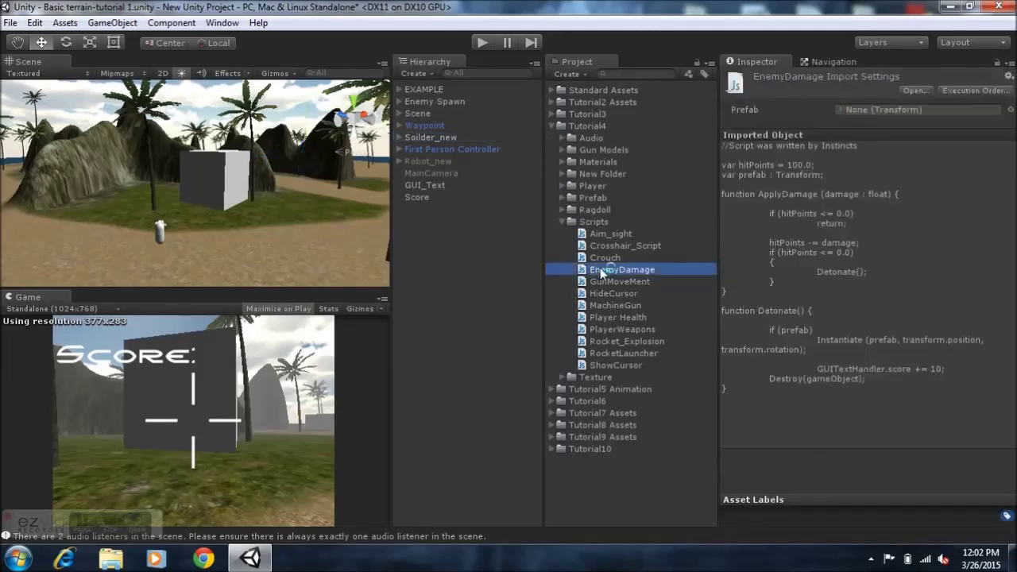
{"action": "double_click", "coordinate": [602, 271]}
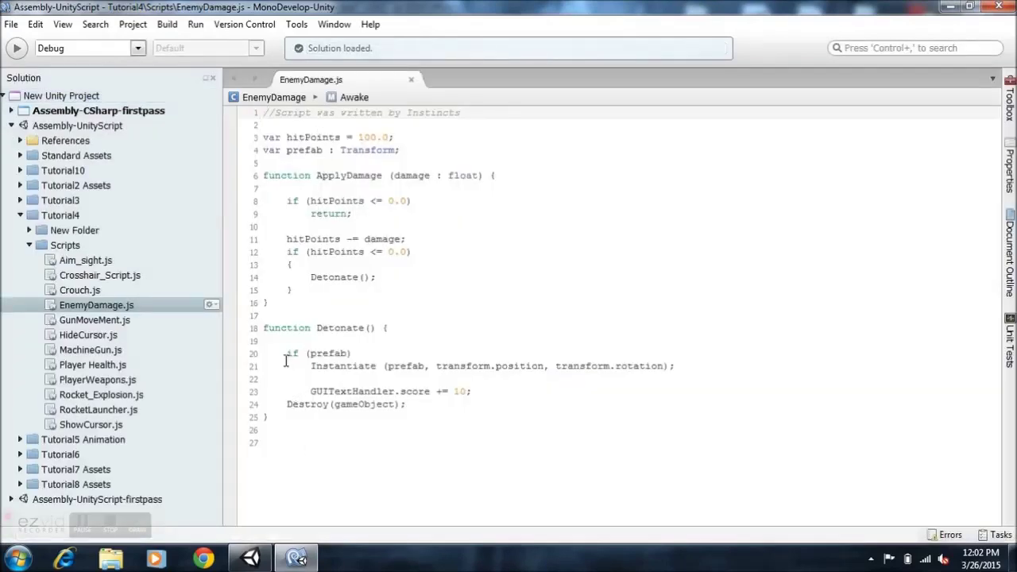
Insert a line GUITextHandler.score += 10 below the Instantiate call in the Detonate function
{"action": "left_click_drag", "start_coordinate": [263, 327], "coordinate": [392, 331]}
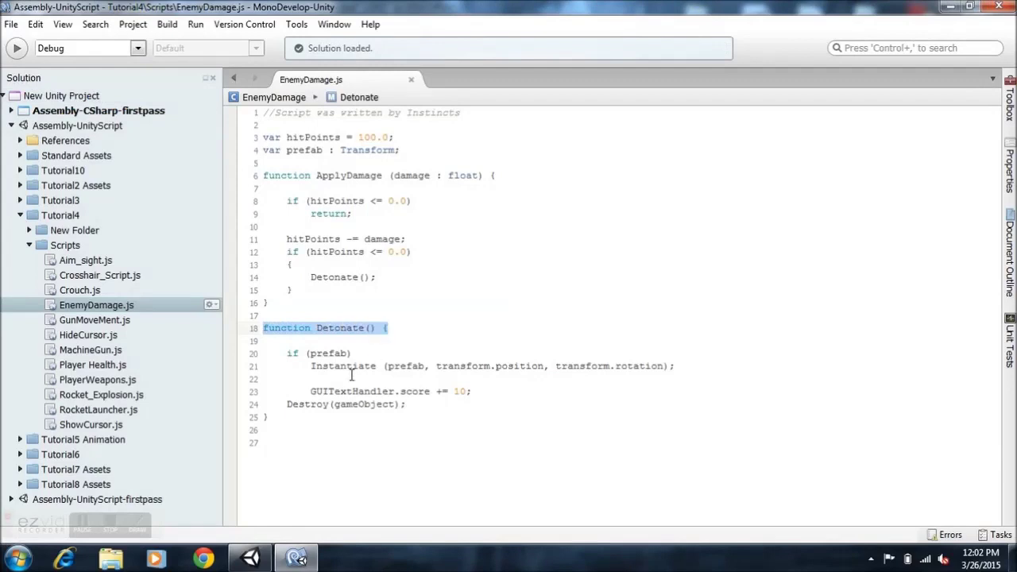
{"action": "left_click", "coordinate": [311, 367]}
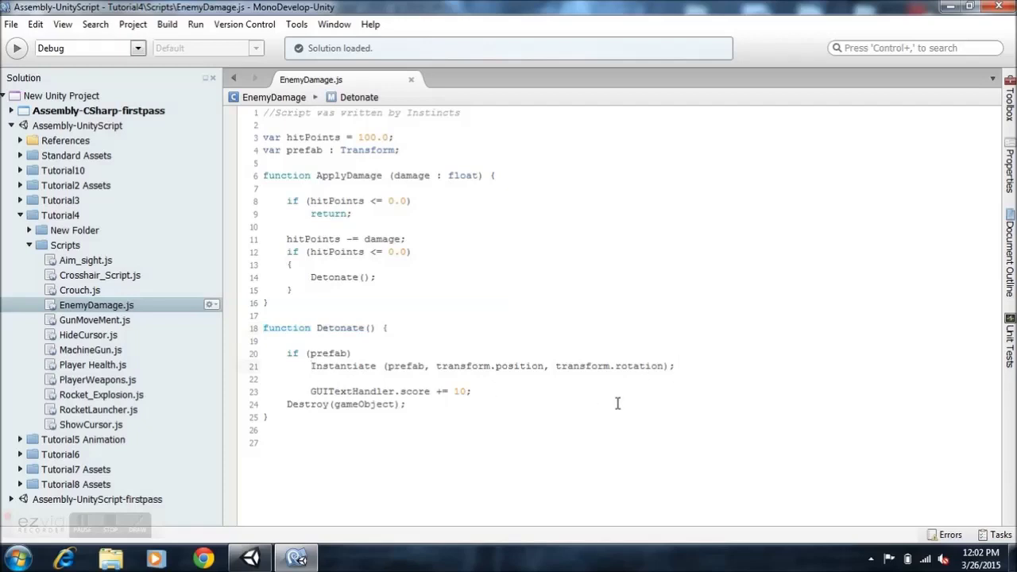
{"action": "key", "text": "Return"}
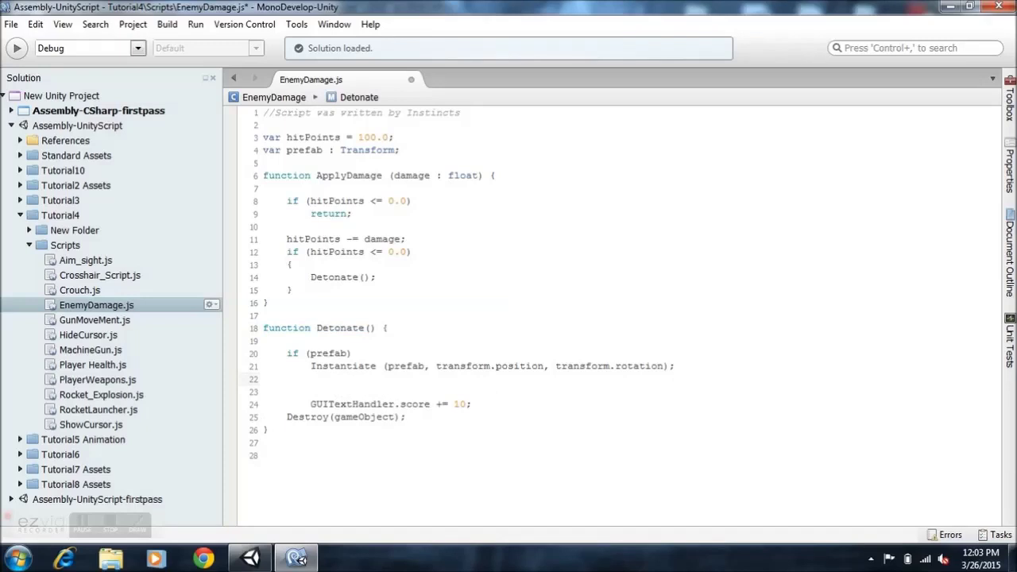
{"action": "left_click_drag", "start_coordinate": [310, 404], "coordinate": [473, 405]}
{"action": "left_click", "coordinate": [474, 405]}
{"action": "left_click", "coordinate": [322, 379]}
{"action": "type", "text": "GUI"}
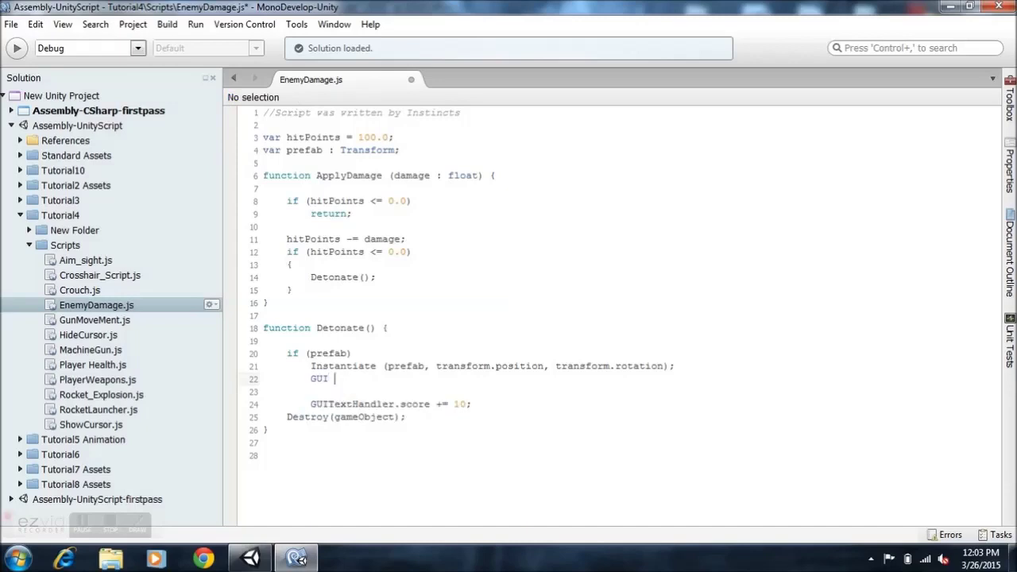
{"action": "type", "text": " TextHandler.sc"}
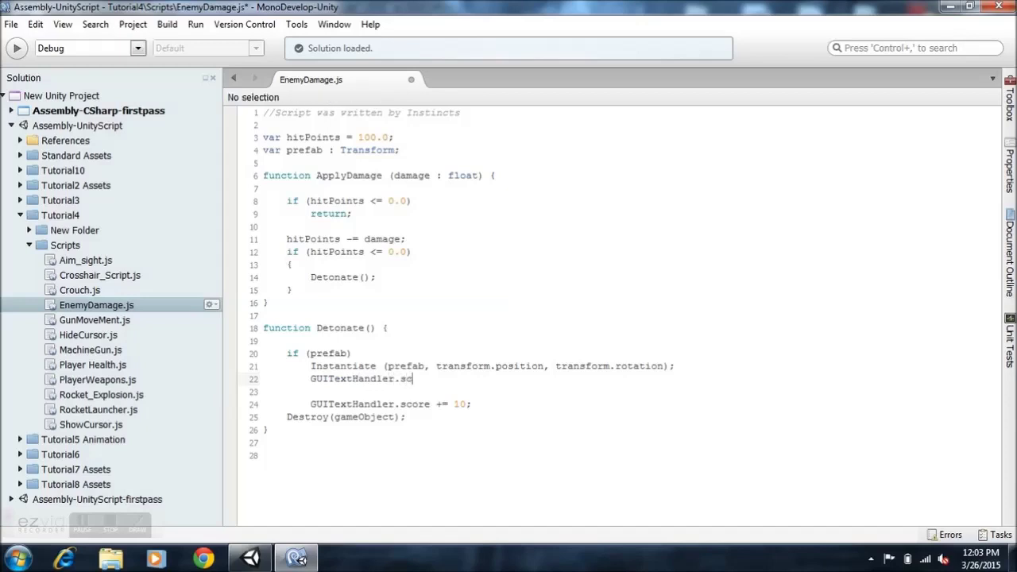
{"action": "type", "text": "ore +="}
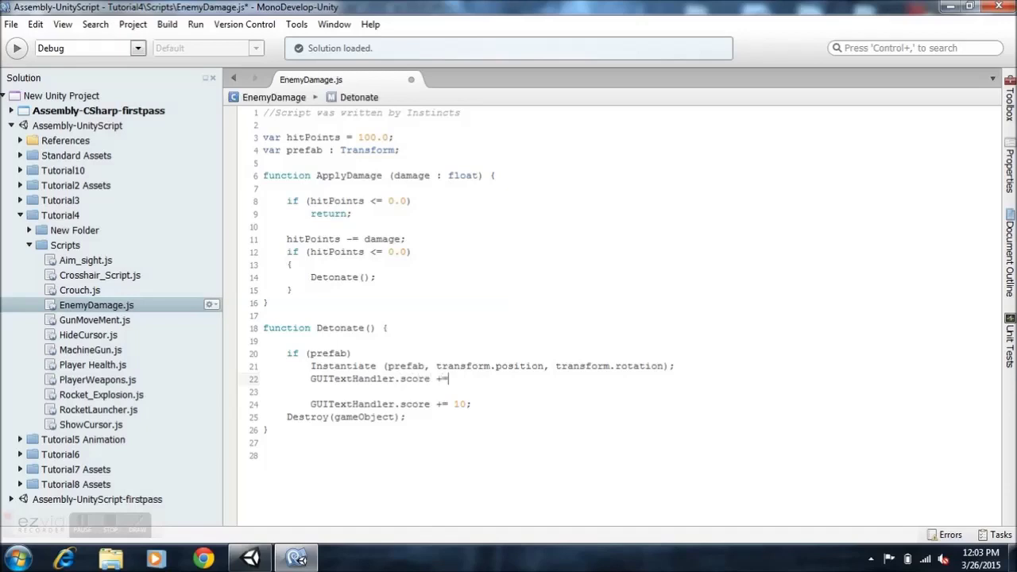
{"action": "type", "text": " 10"}
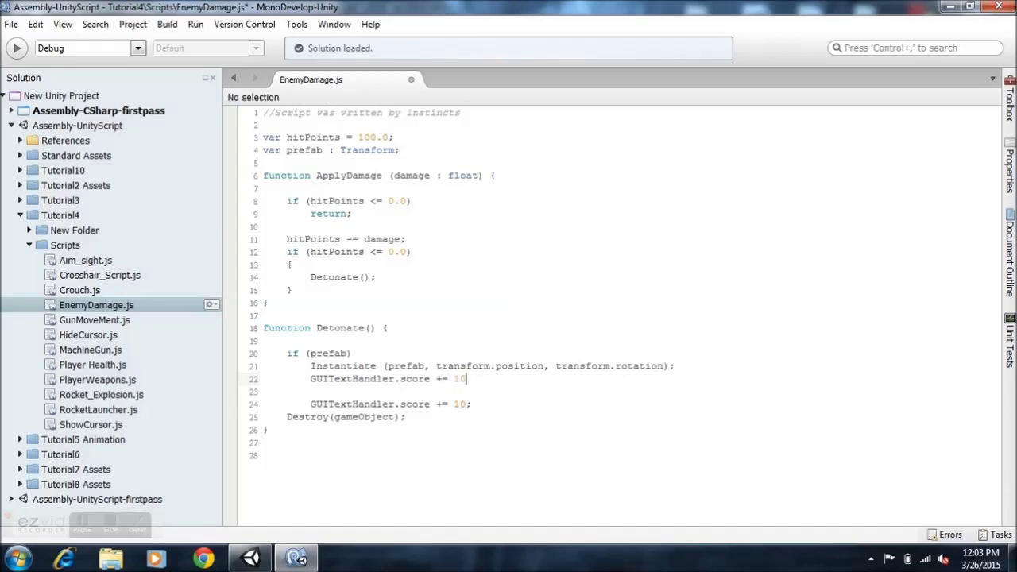
{"action": "type", "text": ";"}
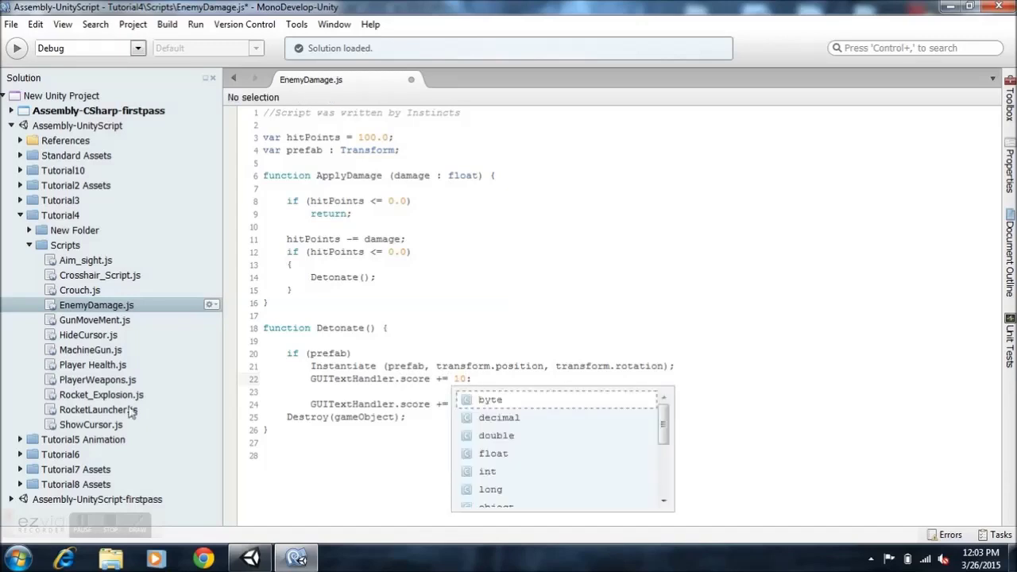
Delete the duplicate score line directly below the Instantiate call and save the EnemyDamage script
{"action": "left_click_drag", "start_coordinate": [305, 382], "coordinate": [482, 379]}
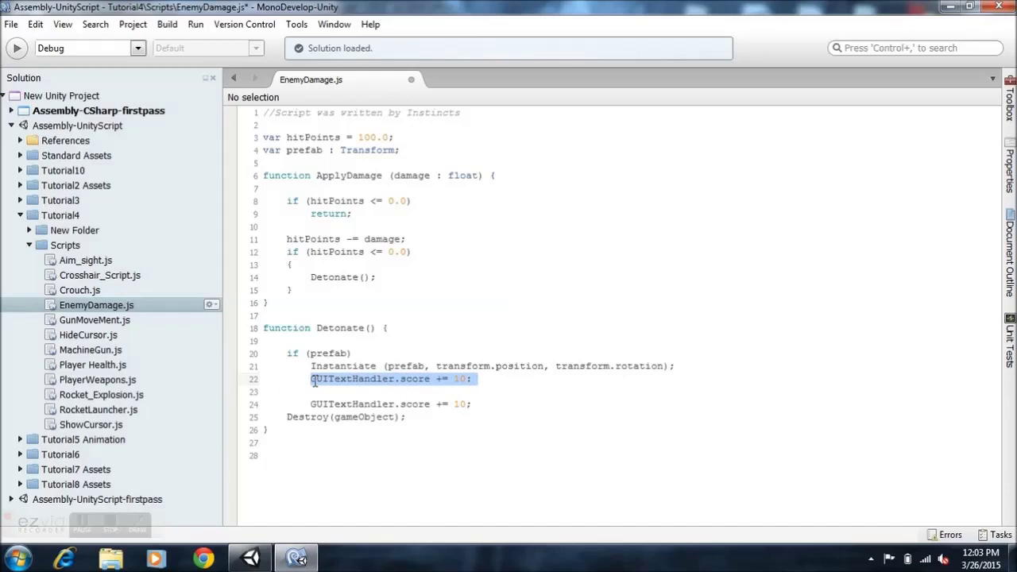
{"action": "key", "text": "Delete"}
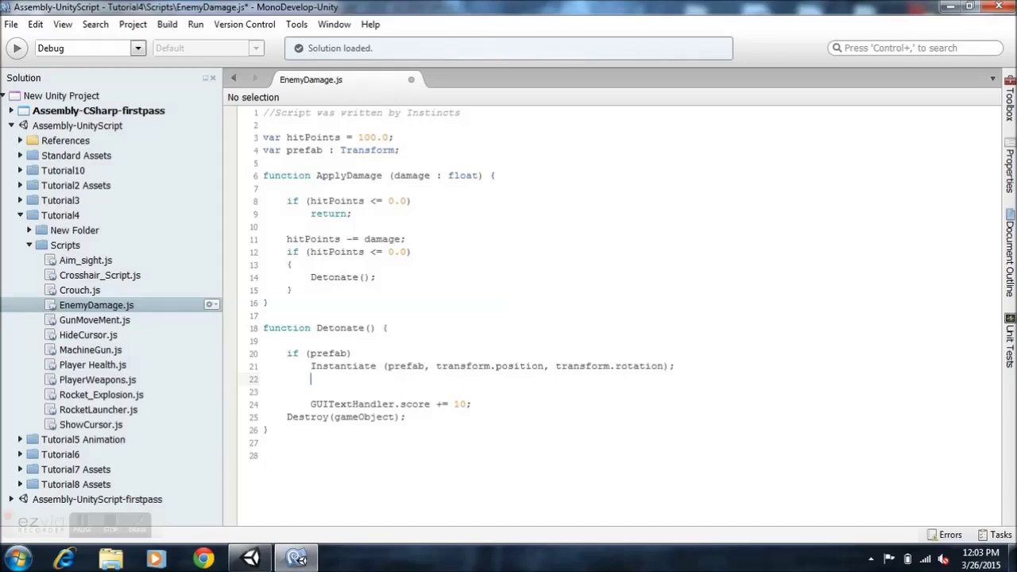
{"action": "key", "text": "BackSpace"}
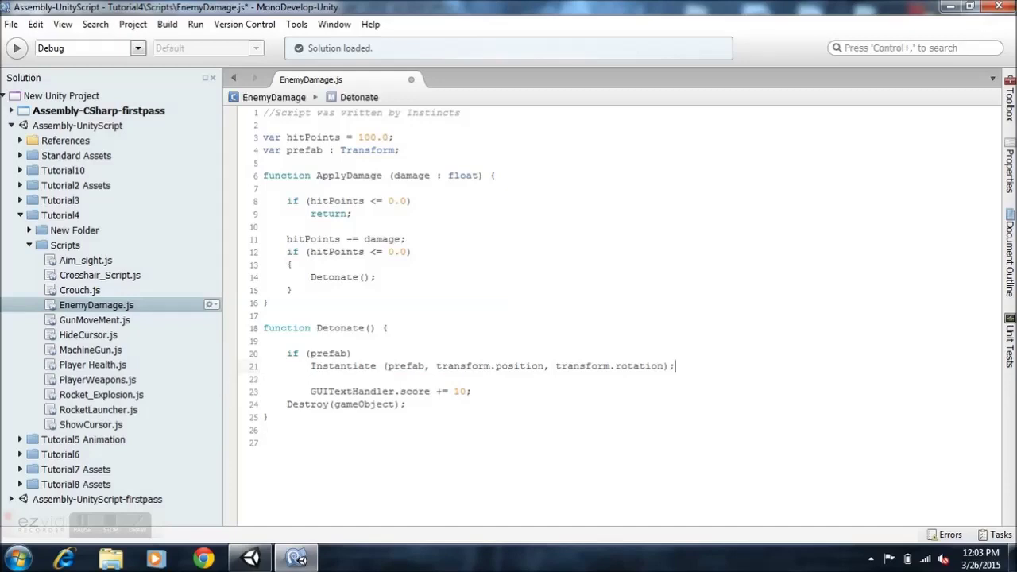
{"action": "key", "text": "ctrl+s"}
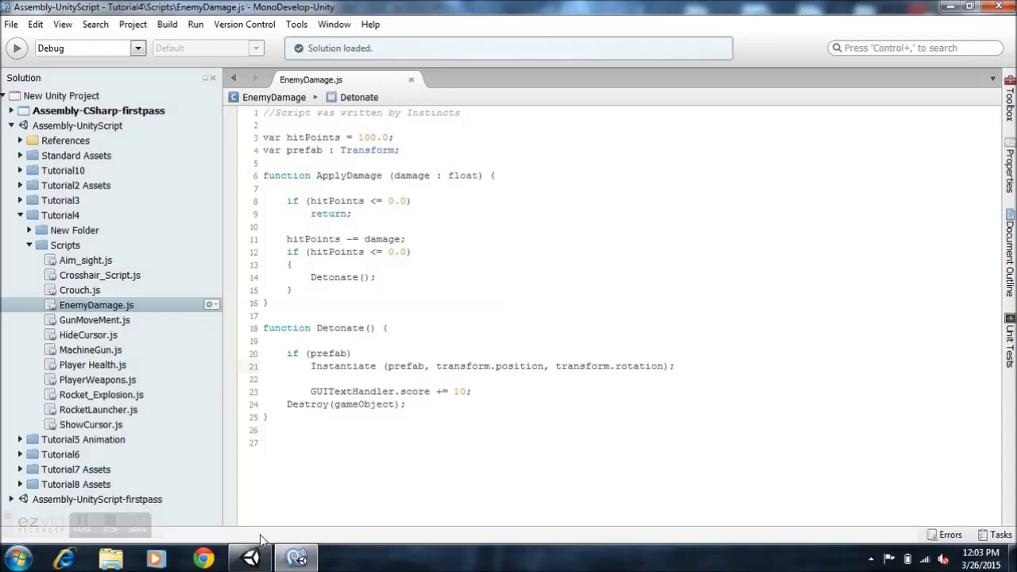
Switch back to Unity, clear all messages from the Console and close it
{"action": "left_click", "coordinate": [252, 558]}
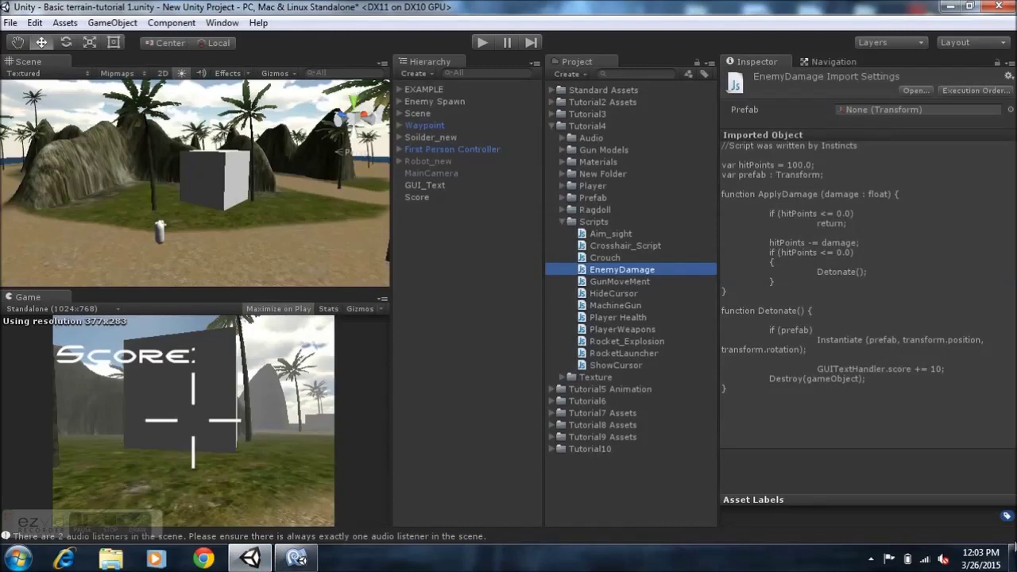
{"action": "left_click", "coordinate": [514, 535]}
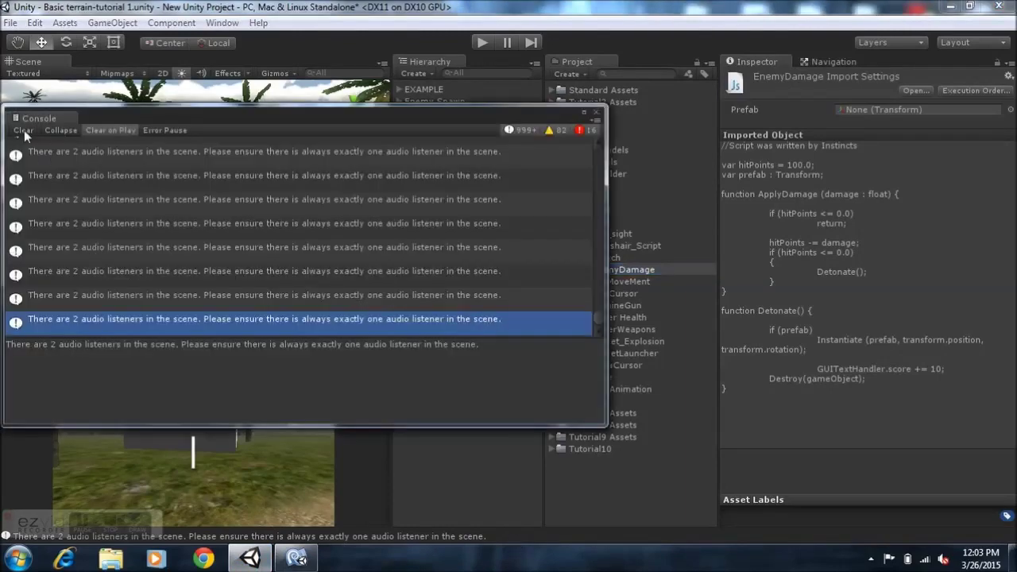
{"action": "left_click", "coordinate": [24, 131]}
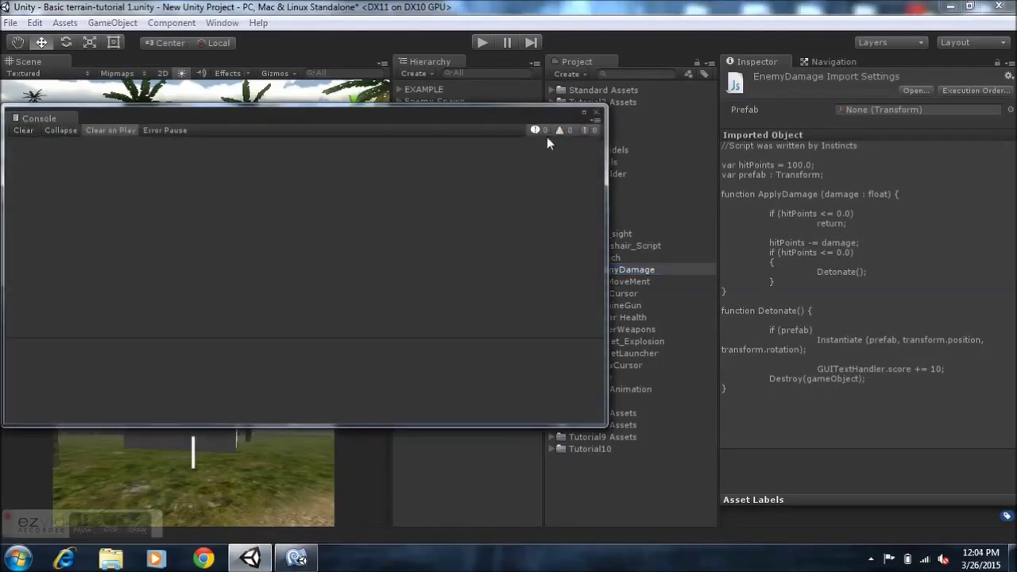
{"action": "left_click", "coordinate": [595, 112]}
Start the game in Play mode and unmute the computer's sound
{"action": "left_click", "coordinate": [481, 41]}
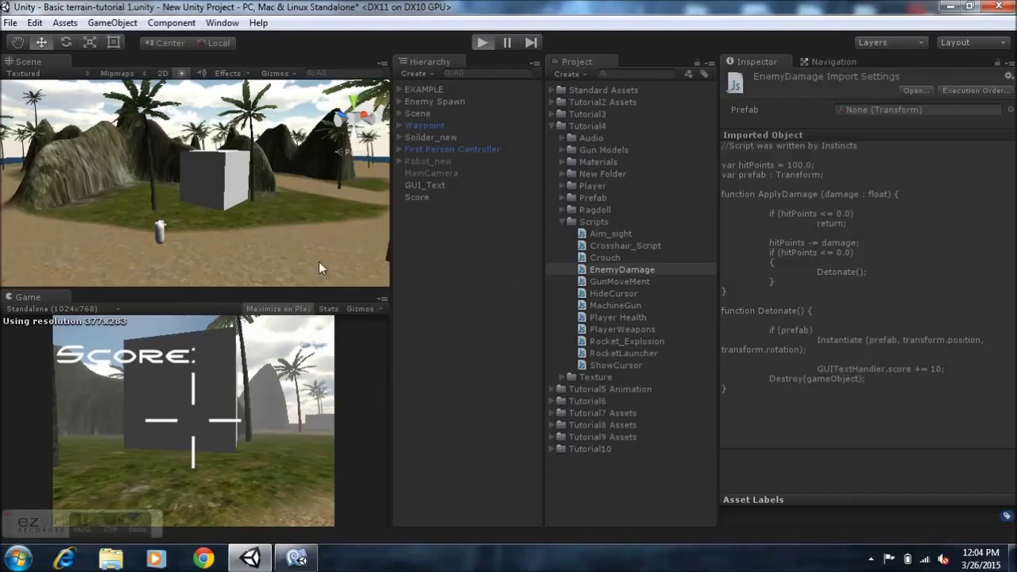
{"action": "key", "text": "ctrl+p"}
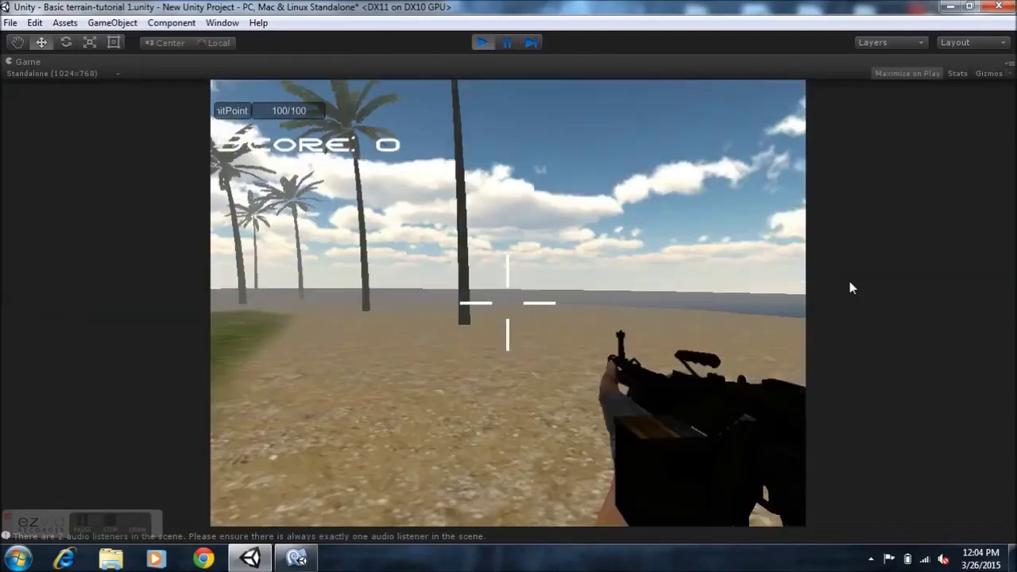
{"action": "left_click", "coordinate": [943, 560]}
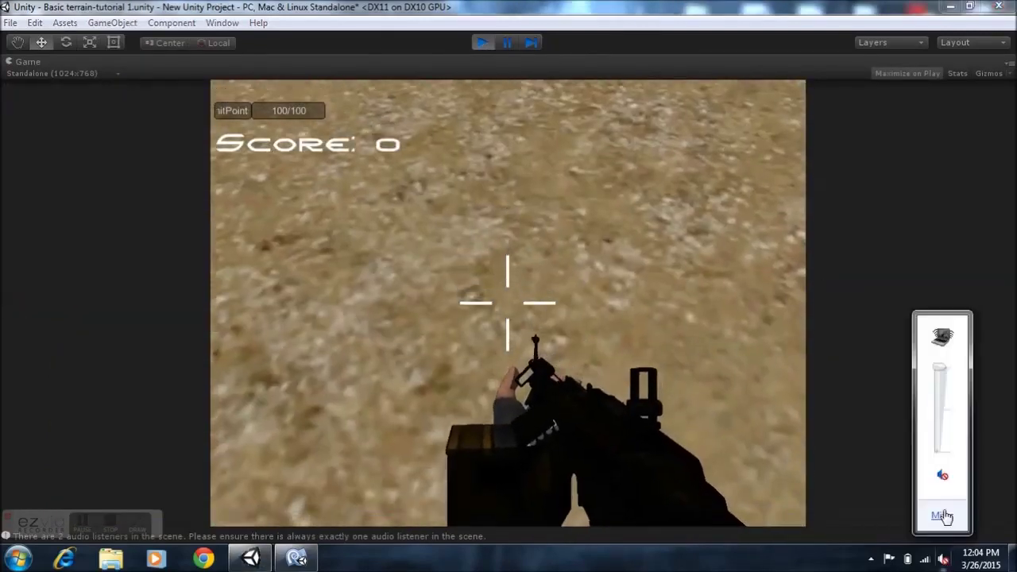
{"action": "left_click", "coordinate": [706, 148]}
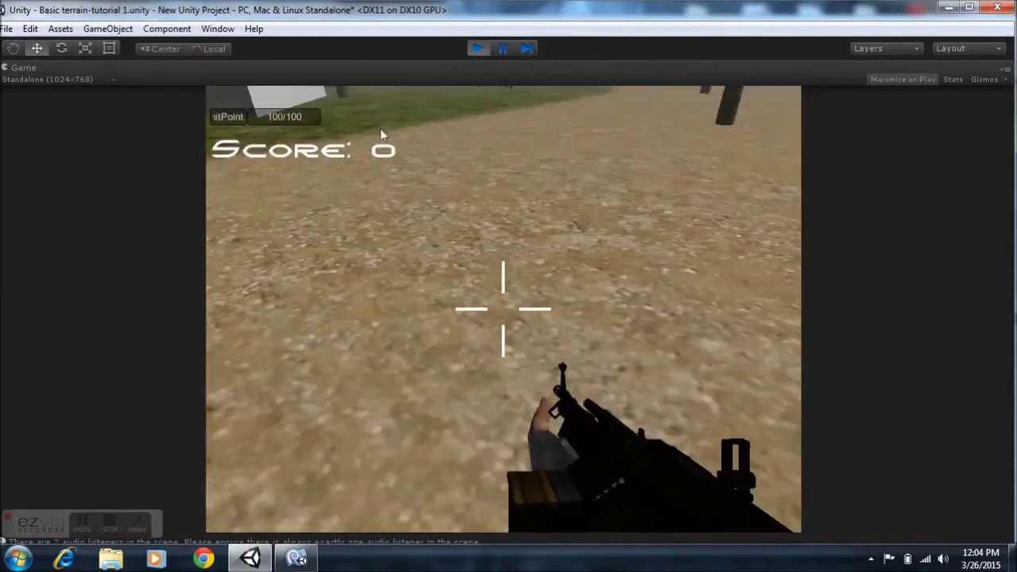
Walk toward the soldiers on the beach in the running game and shoot them to test the score display
{"action": "left_click", "coordinate": [379, 128]}
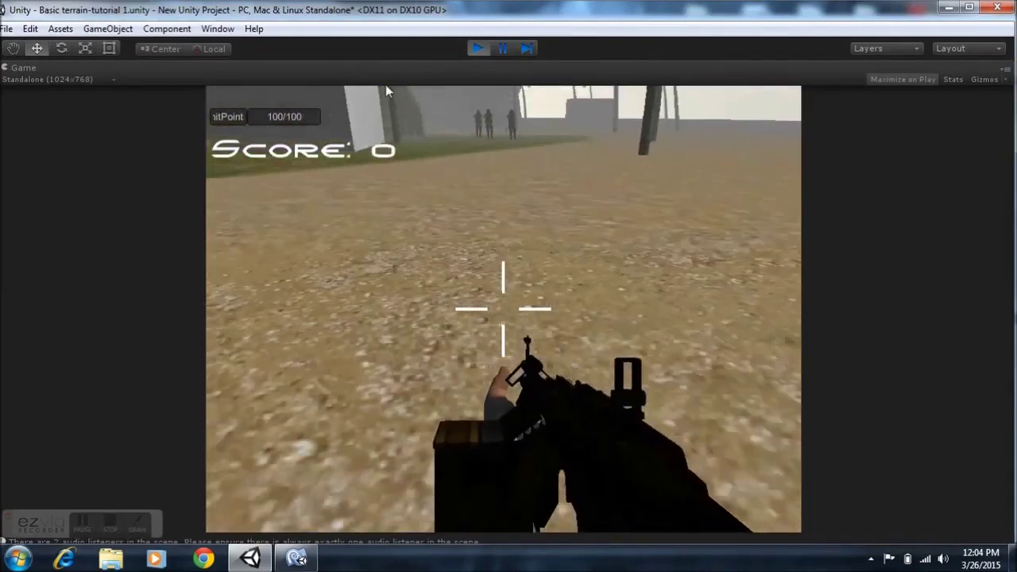
{"action": "left_click", "coordinate": [496, 48]}
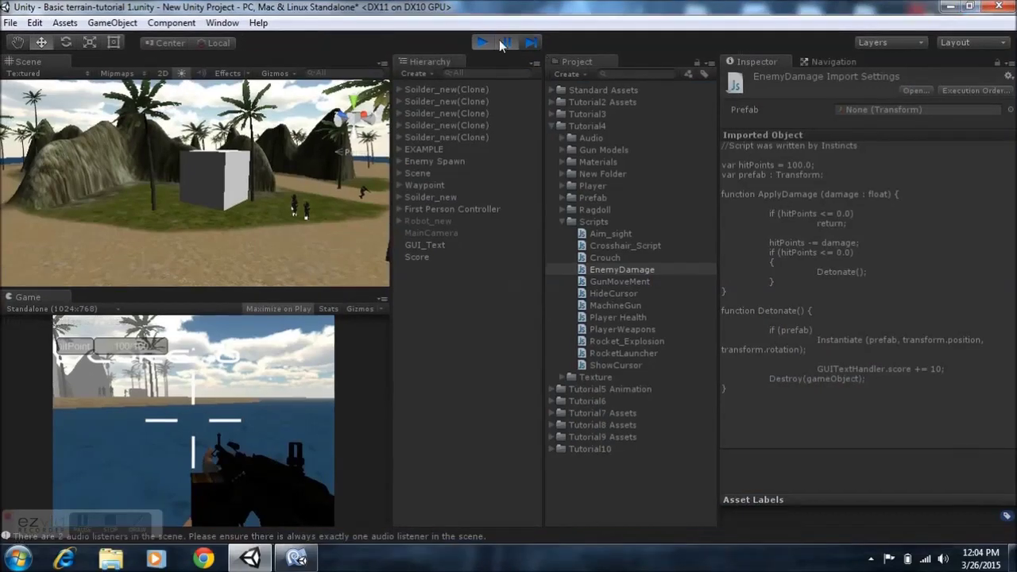
{"action": "left_click", "coordinate": [502, 48]}
{"action": "key", "text": "w"}
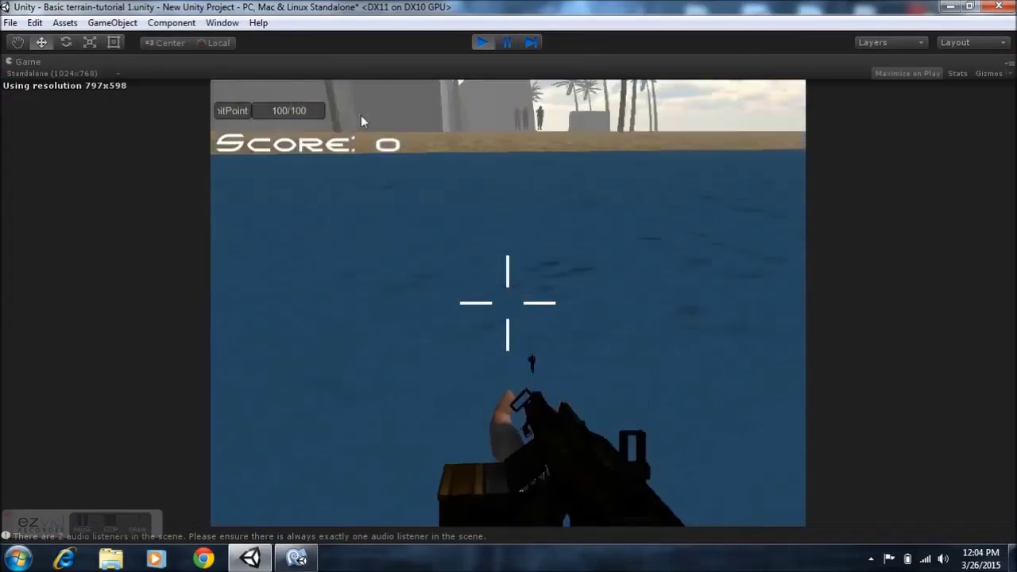
{"action": "key", "text": "w"}
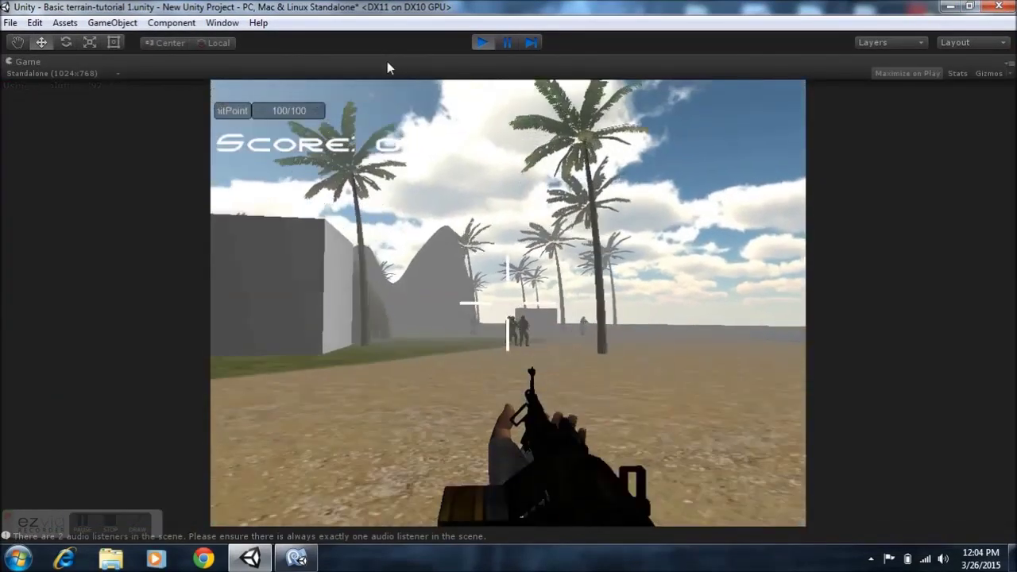
{"action": "left_click", "coordinate": [392, 69]}
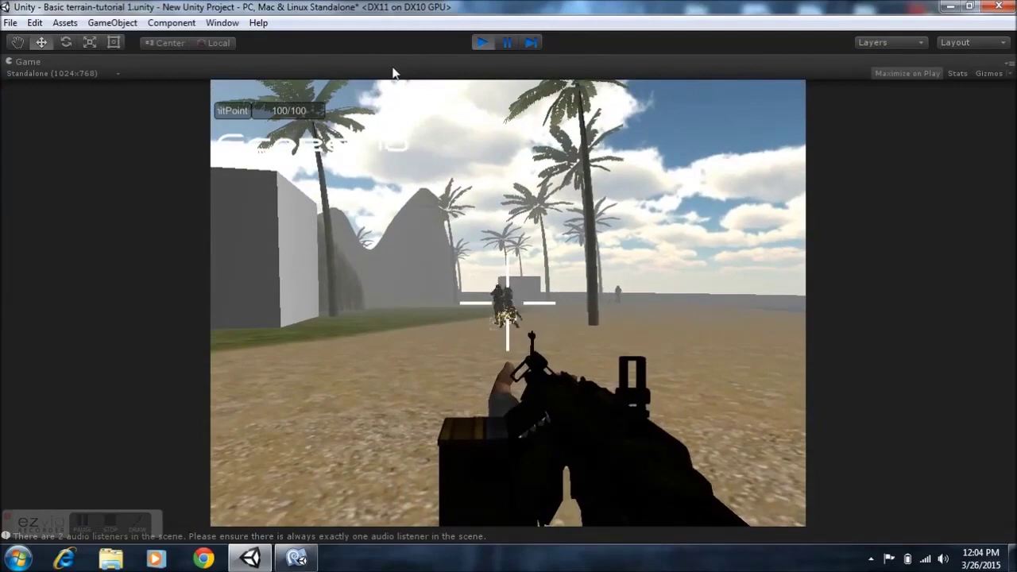
{"action": "key", "text": "w"}
{"action": "left_click", "coordinate": [392, 74]}
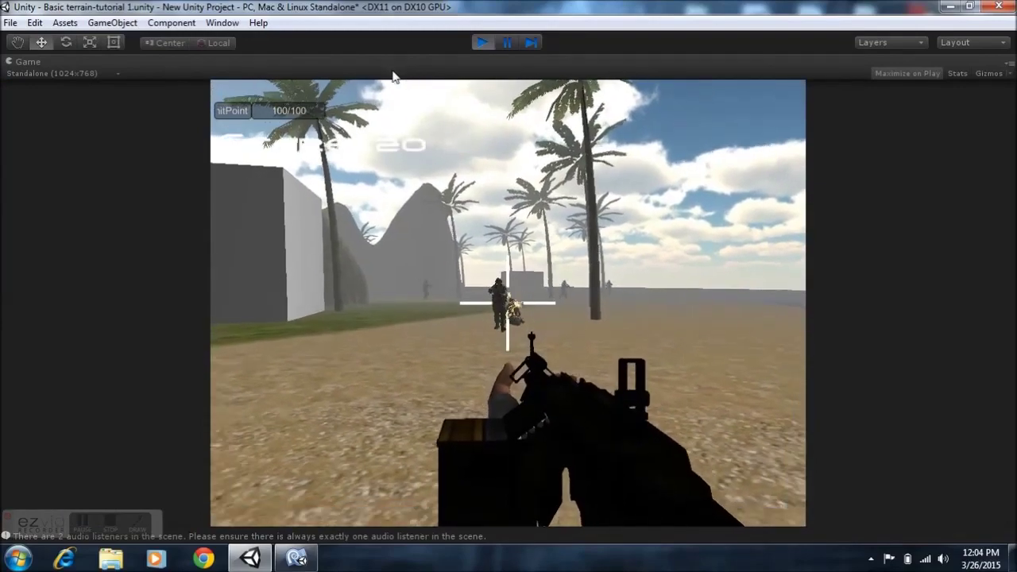
{"action": "left_click", "coordinate": [437, 77]}
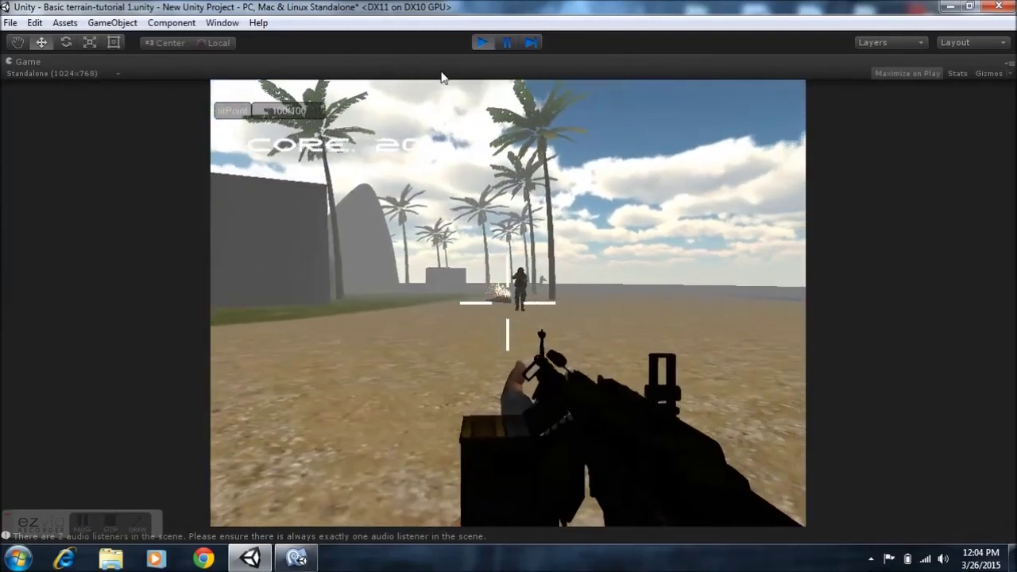
{"action": "key", "text": "w"}
{"action": "key", "text": "w"}
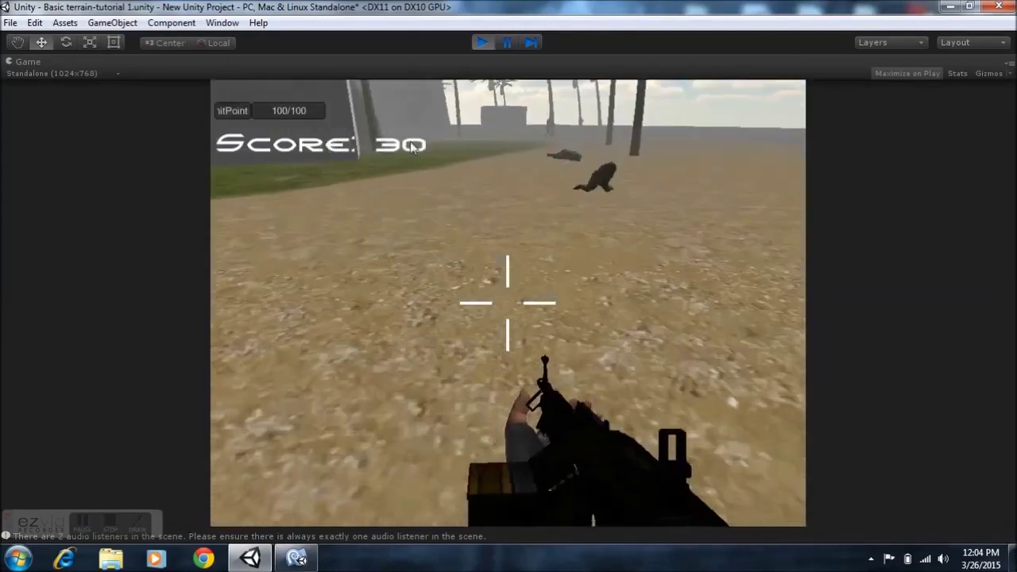
Advance farther along the beach, shoot another approaching soldier to check the score again, and stop Play mode
{"action": "key", "text": "w"}
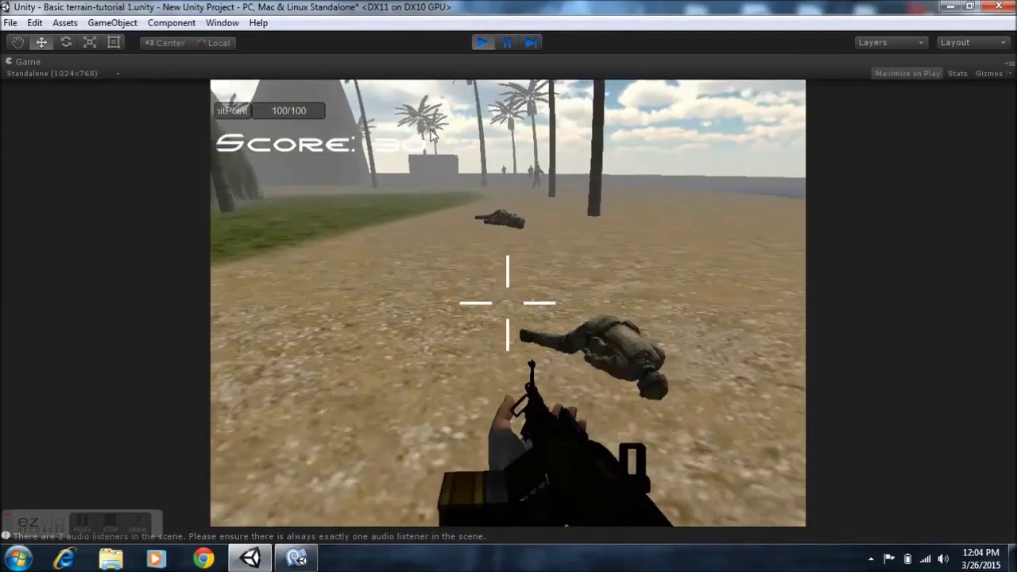
{"action": "key", "text": "w"}
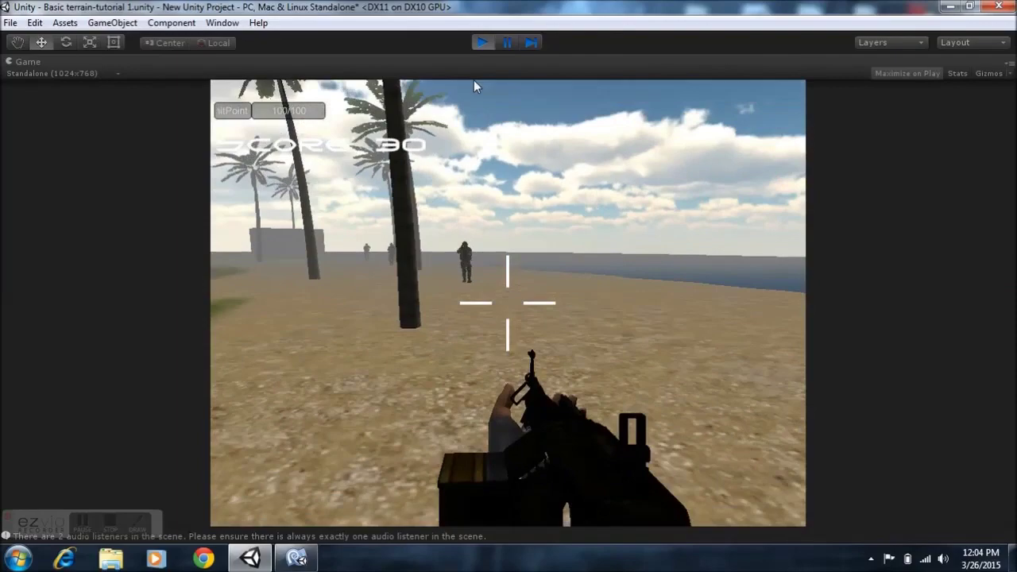
{"action": "key", "text": "w"}
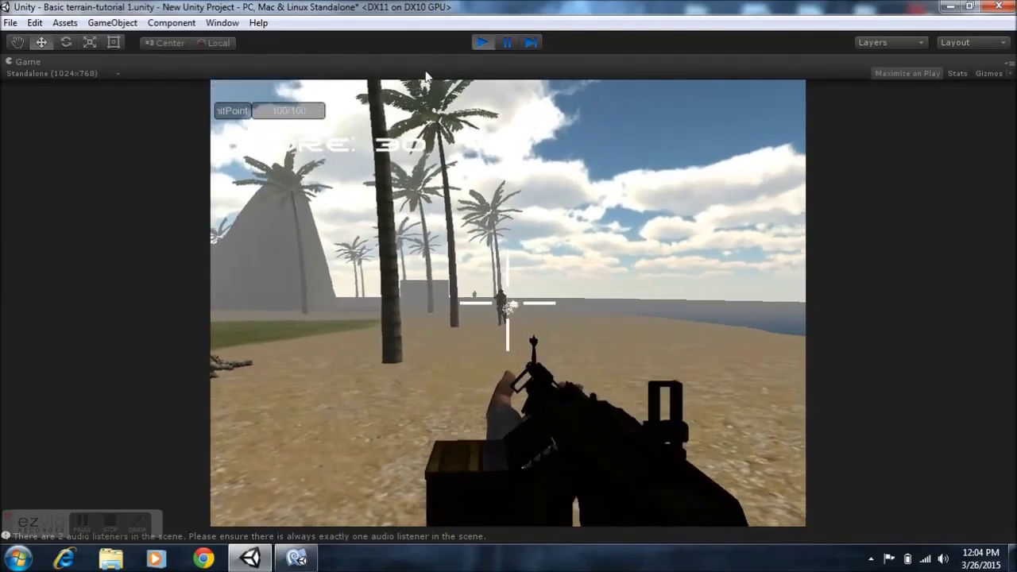
{"action": "left_click", "coordinate": [426, 77]}
{"action": "key", "text": "w"}
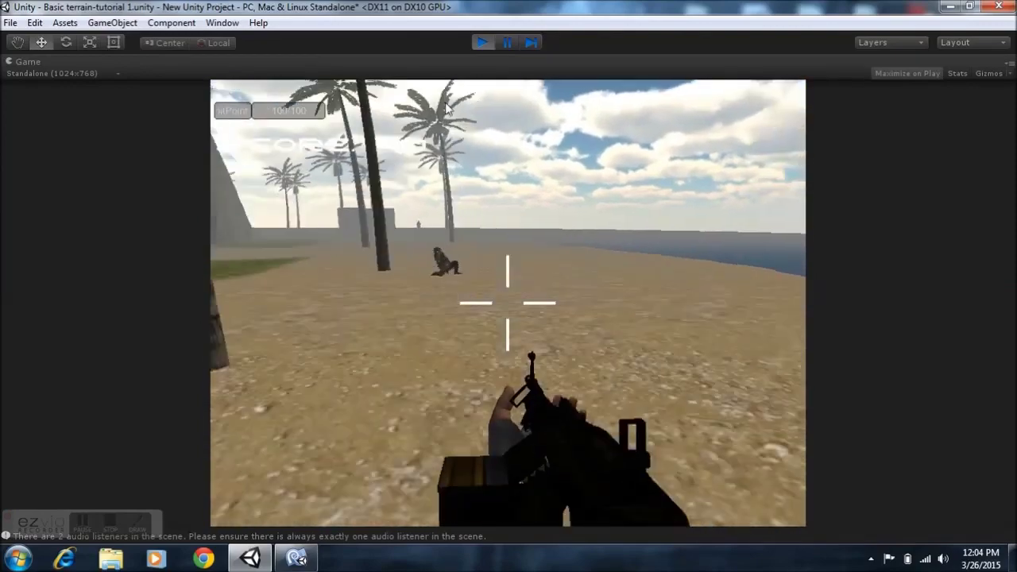
{"action": "key", "text": "w"}
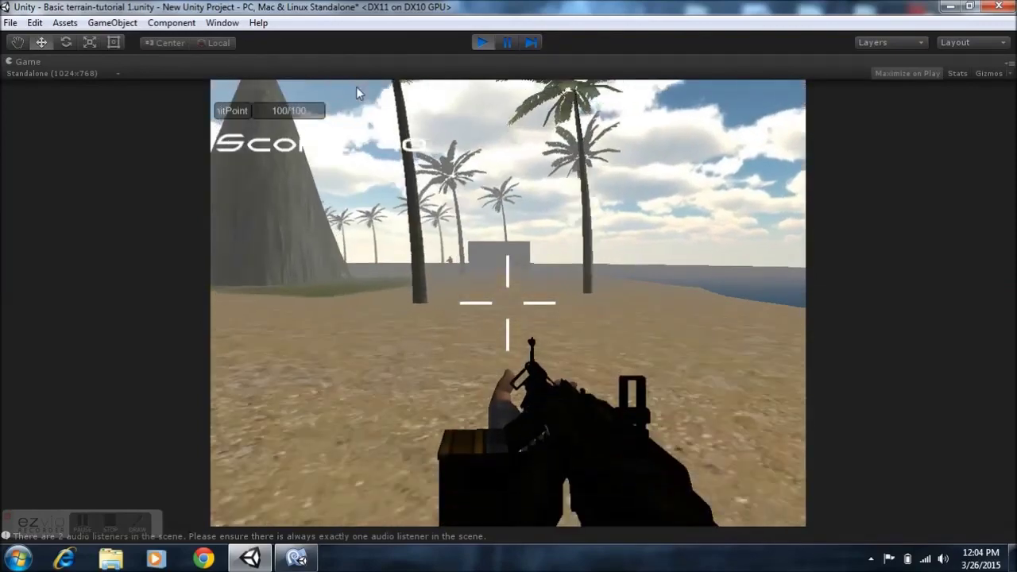
{"action": "key", "text": "w"}
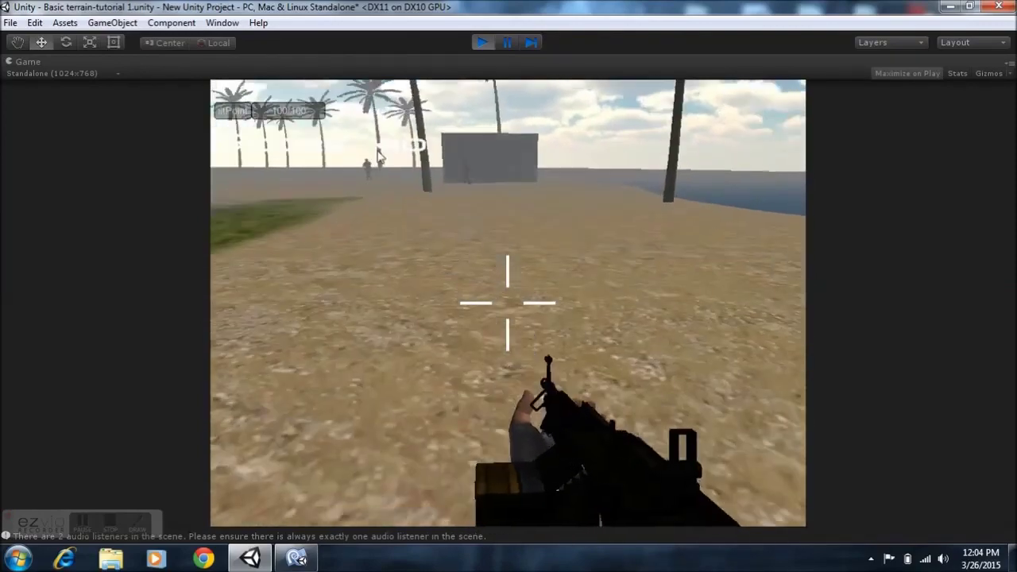
{"action": "key", "text": "w"}
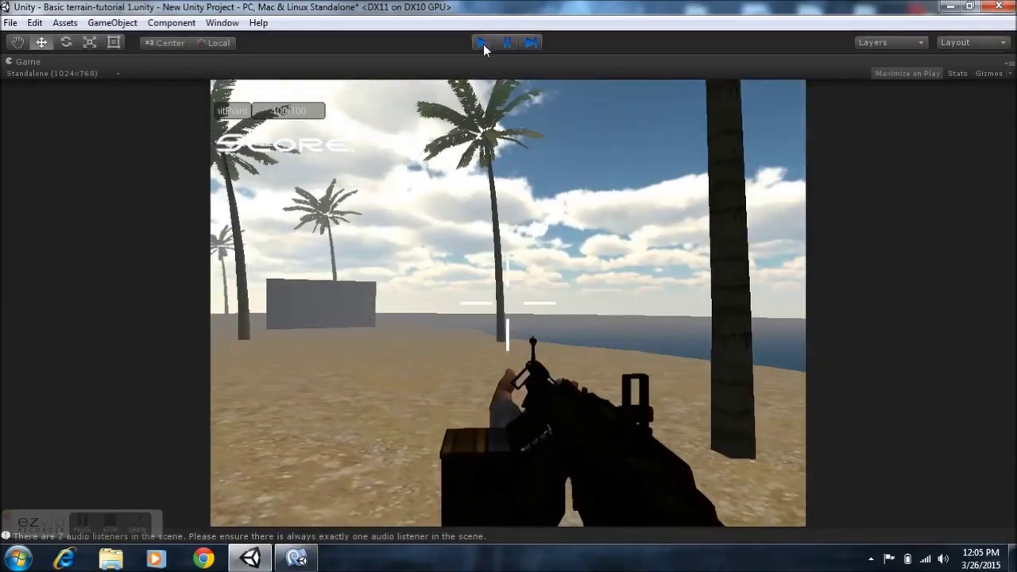
{"action": "left_click", "coordinate": [482, 43]}
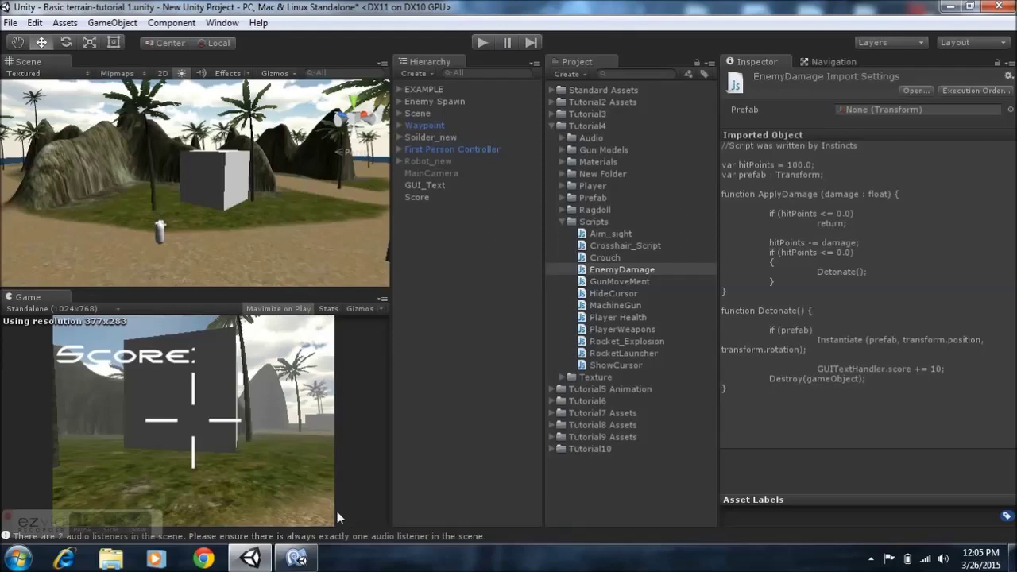
Inspect the GUI_Text and Score objects, then locate and open the GUITextHandler script assigned to Score
{"action": "left_click", "coordinate": [439, 187]}
{"action": "left_click", "coordinate": [434, 199]}
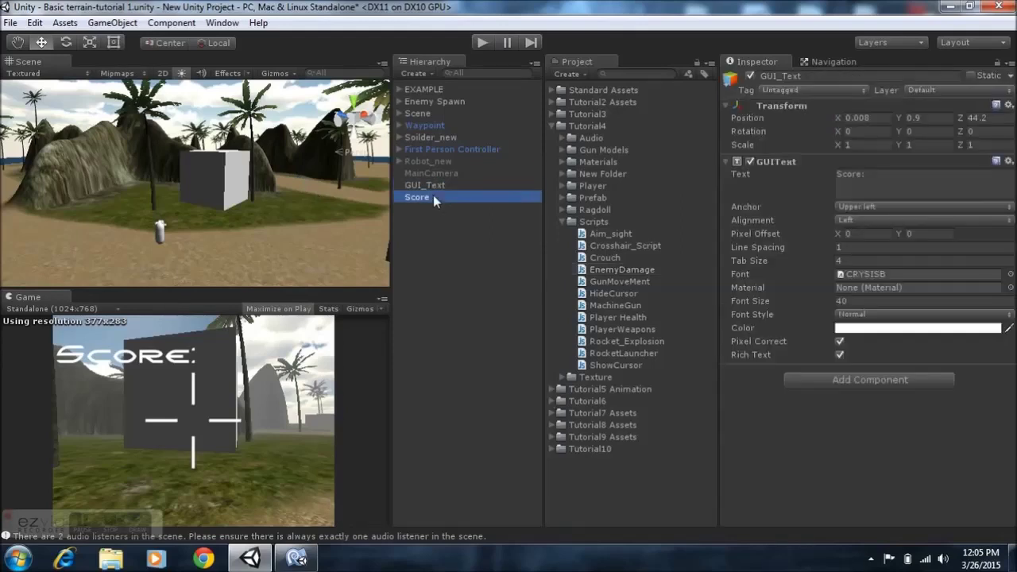
{"action": "left_click", "coordinate": [880, 173]}
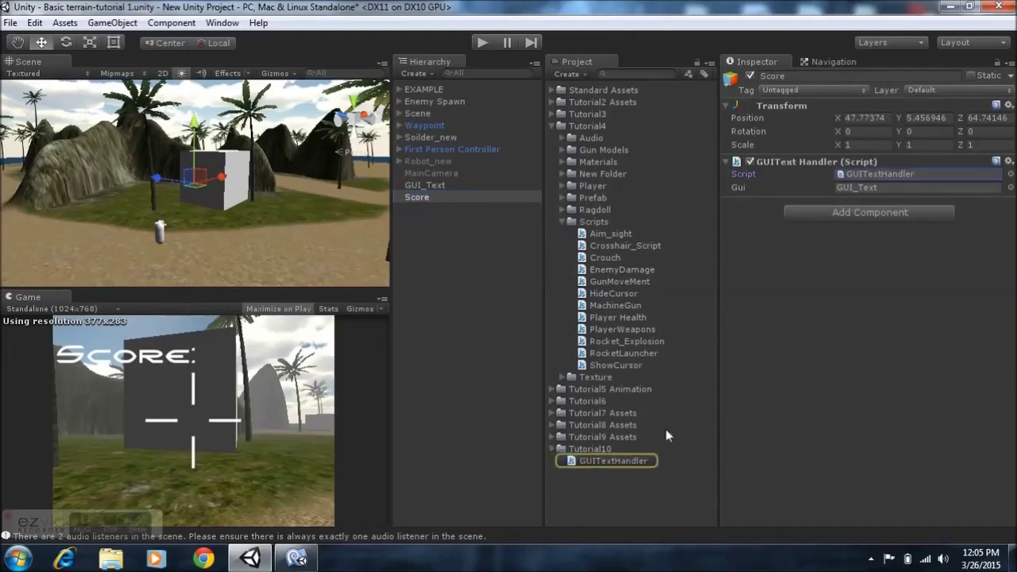
{"action": "left_click", "coordinate": [634, 459]}
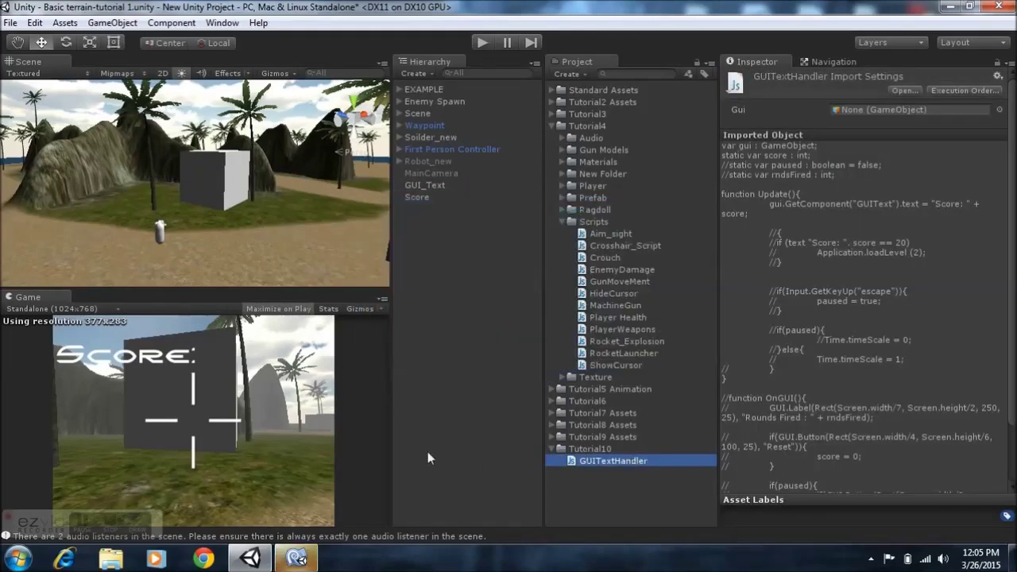
Switch to MonoDevelop and read through the GUITextHandler script, from its variables to the commented-out OnGUI function
{"action": "left_click", "coordinate": [309, 558]}
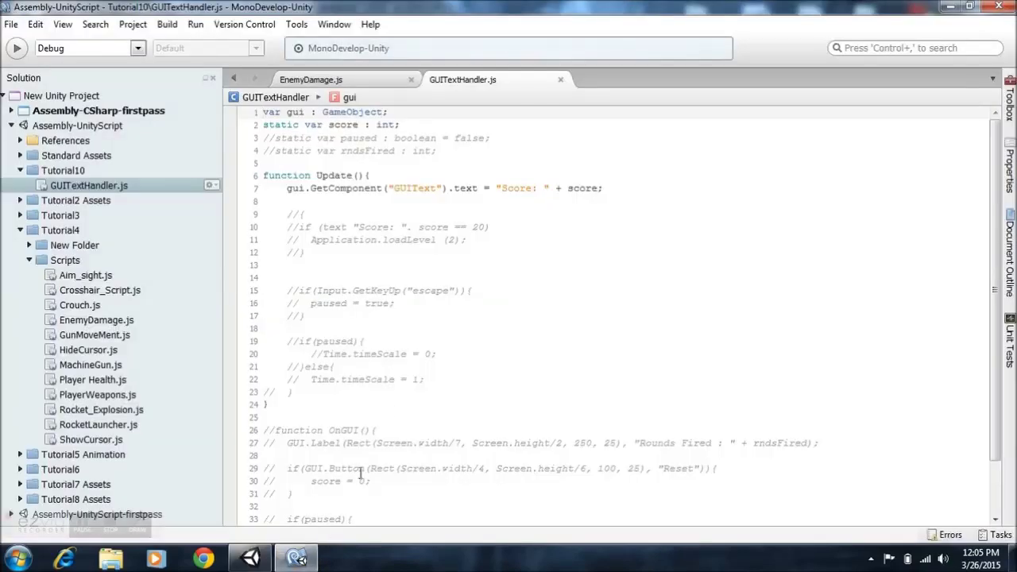
{"action": "scroll", "coordinate": [373, 213], "scroll_direction": "down", "scroll_amount": 2}
{"action": "scroll", "coordinate": [367, 213], "scroll_direction": "up", "scroll_amount": 2}
{"action": "scroll", "coordinate": [360, 215], "scroll_direction": "down", "scroll_amount": 2}
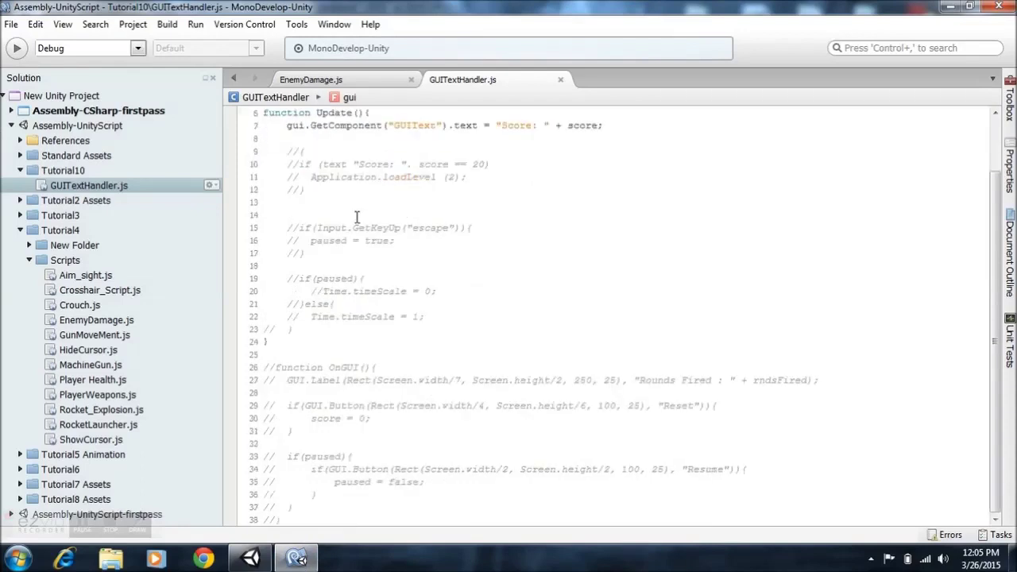
{"action": "scroll", "coordinate": [348, 291], "scroll_direction": "up", "scroll_amount": 2}
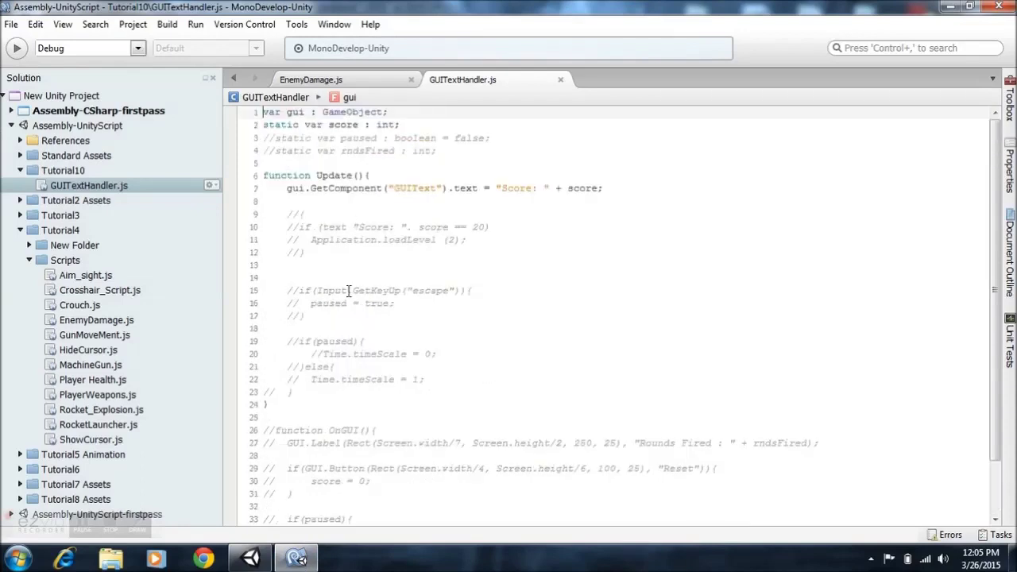
Review the score increment of 10 in the EnemyDamage script's Detonate function and switch back to Unity
{"action": "left_click", "coordinate": [362, 82]}
{"action": "left_click", "coordinate": [461, 80]}
{"action": "left_click", "coordinate": [390, 82]}
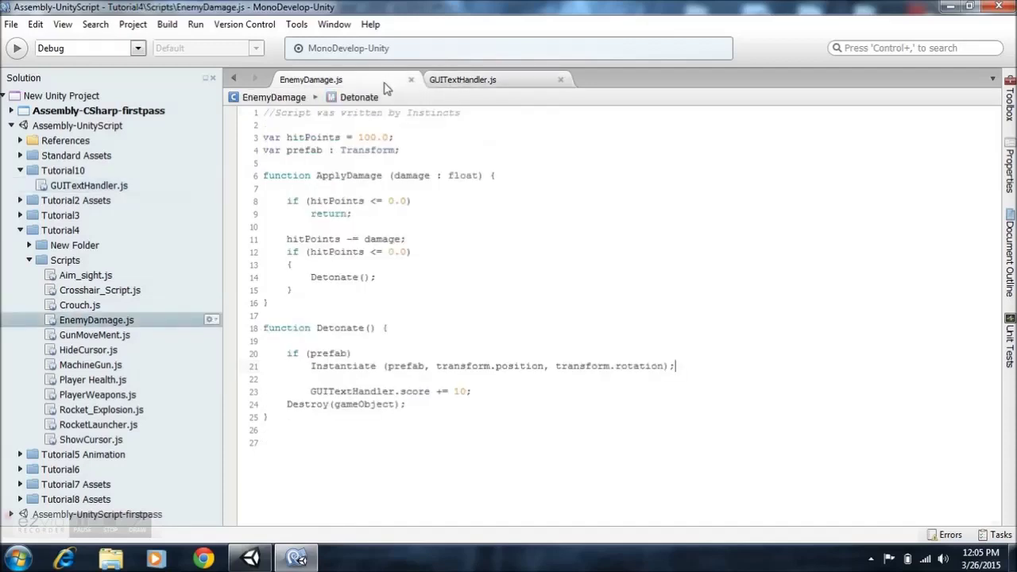
{"action": "left_click", "coordinate": [454, 391]}
{"action": "double_click", "coordinate": [460, 391]}
{"action": "left_click", "coordinate": [250, 558]}
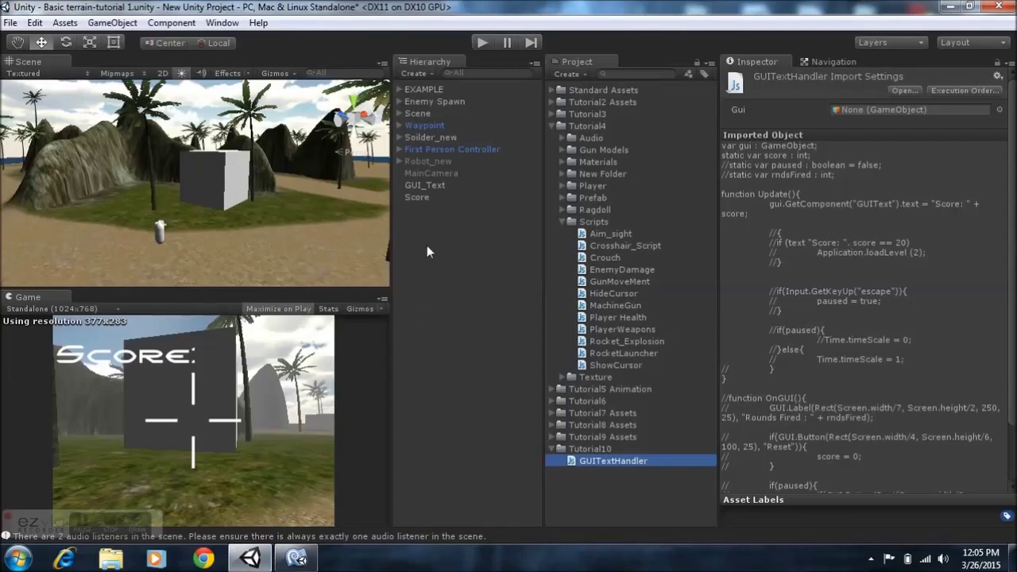
{"action": "middle_click_drag", "start_coordinate": [331, 249], "coordinate": [249, 192]}
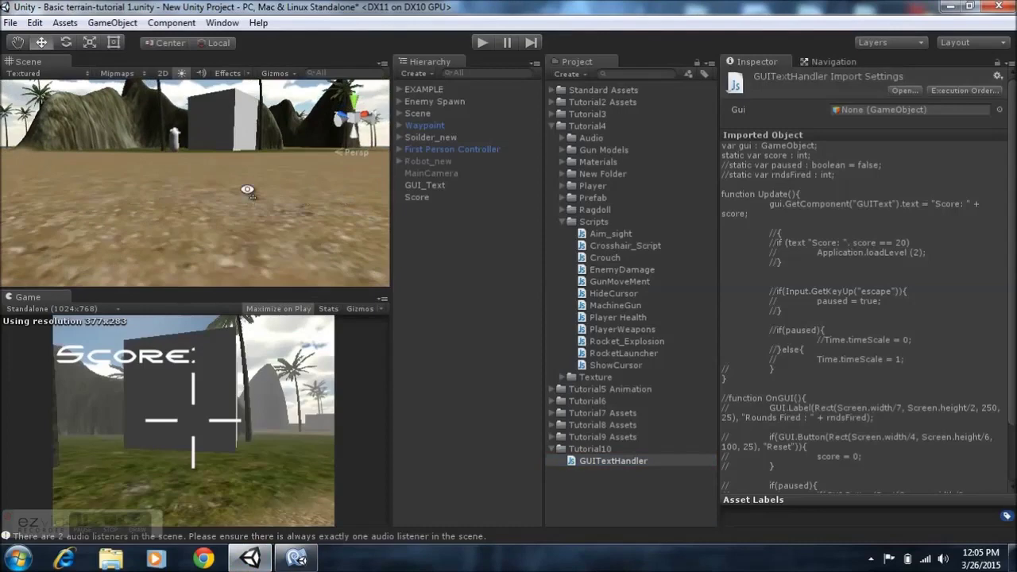
{"action": "right_click_drag", "start_coordinate": [249, 193], "coordinate": [208, 198]}
{"action": "middle_click_drag", "start_coordinate": [208, 199], "coordinate": [340, 229]}
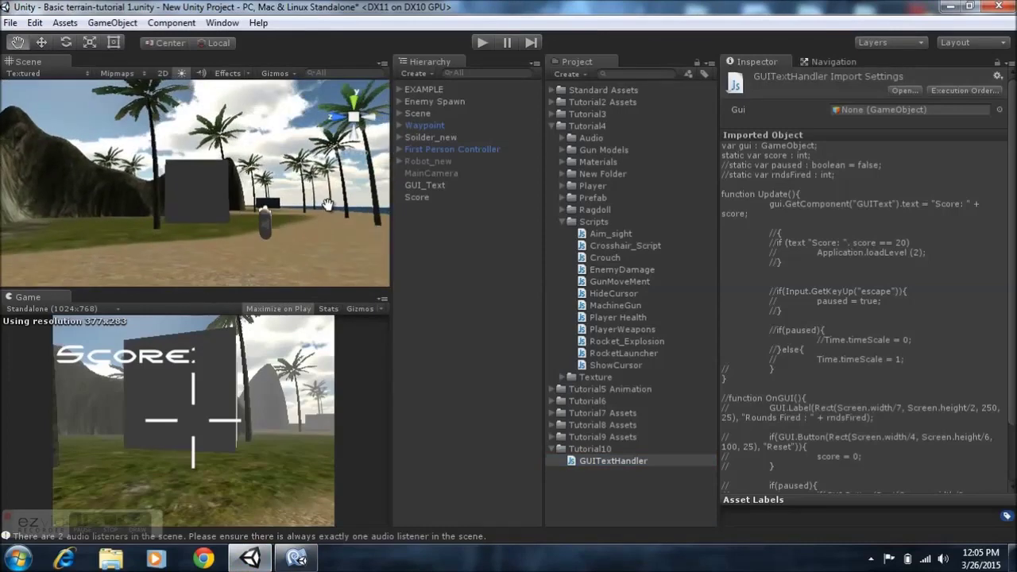
{"action": "right_click_drag", "start_coordinate": [340, 229], "coordinate": [252, 174]}
{"action": "mouse_move", "coordinate": [245, 225]}
{"action": "middle_mouse_down"}
{"action": "mouse_move", "coordinate": [248, 178]}
{"action": "mouse_move", "coordinate": [255, 226]}
{"action": "middle_mouse_up"}
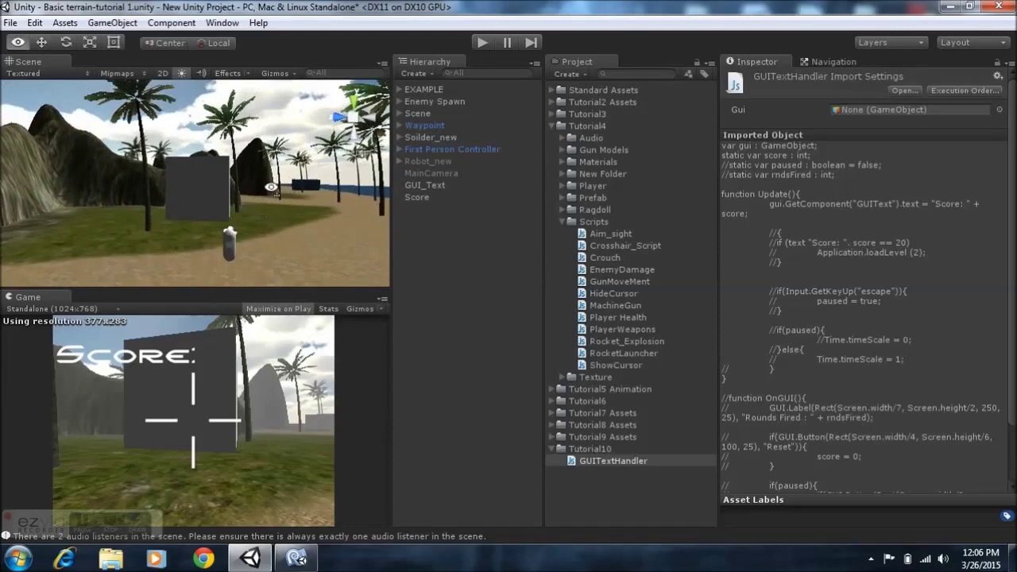
{"action": "right_click_drag", "start_coordinate": [292, 208], "coordinate": [256, 204]}
{"action": "middle_click_drag", "start_coordinate": [256, 204], "coordinate": [237, 212]}
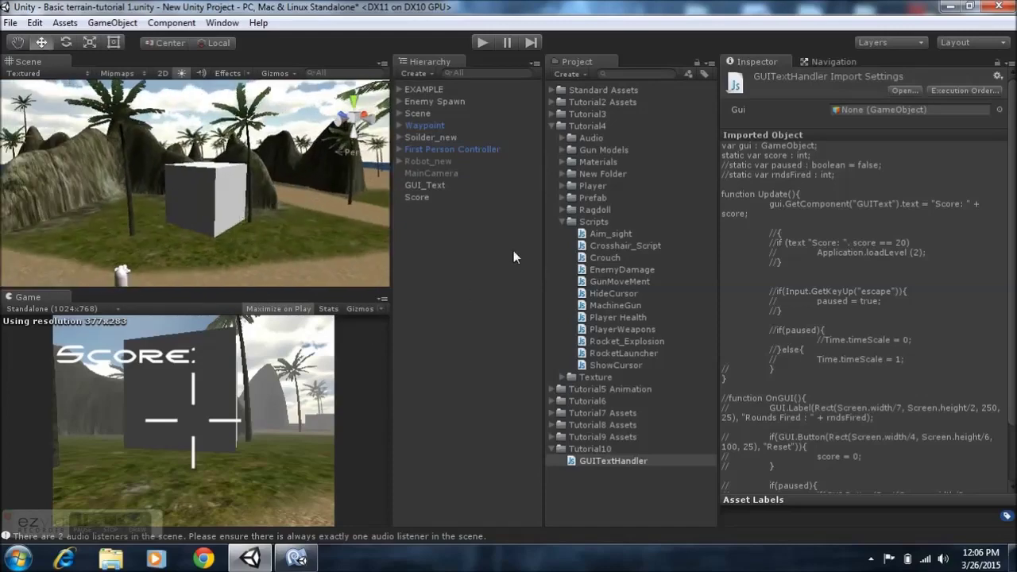
Collapse the Scripts, Tutorial4 and Tutorial10 folders in the project assets
{"action": "left_click", "coordinate": [561, 222]}
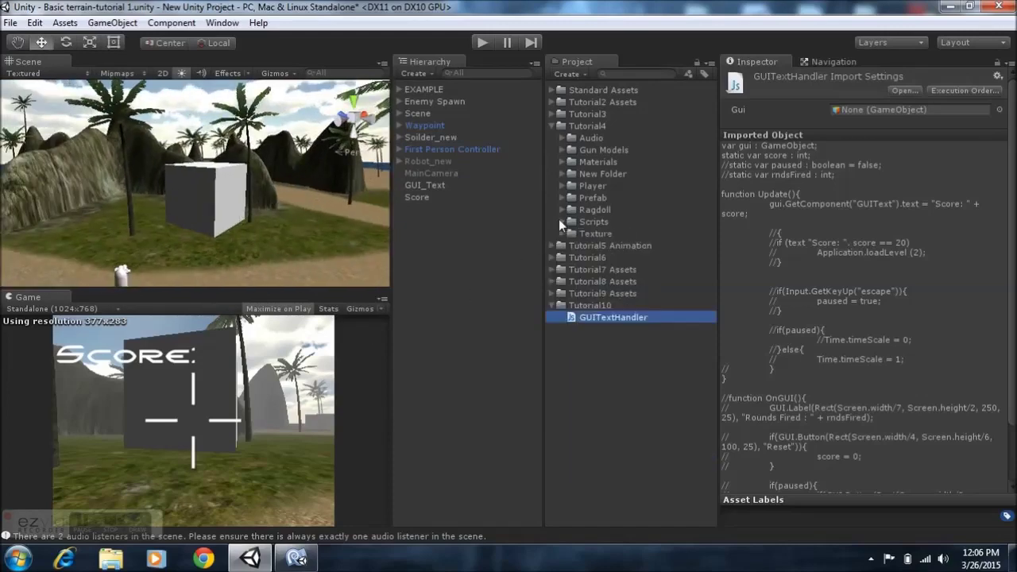
{"action": "left_click", "coordinate": [552, 127]}
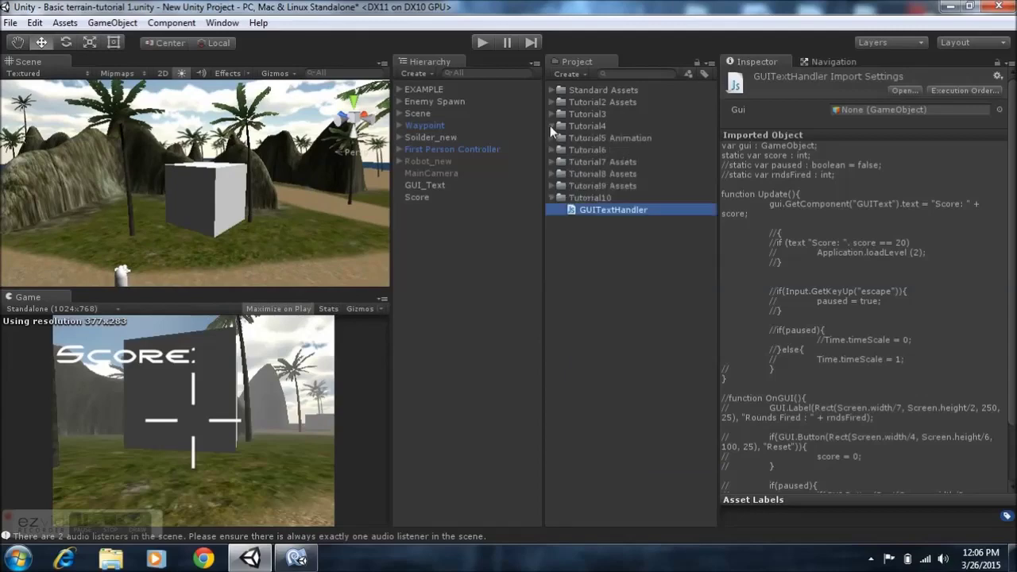
{"action": "left_click", "coordinate": [552, 197]}
{"action": "right_click_drag", "start_coordinate": [292, 146], "coordinate": [237, 155]}
{"action": "middle_click_drag", "start_coordinate": [238, 176], "coordinate": [166, 155]}
{"action": "right_click_drag", "start_coordinate": [166, 155], "coordinate": [239, 156]}
{"action": "middle_click_drag", "start_coordinate": [219, 210], "coordinate": [286, 189]}
{"action": "right_click_drag", "start_coordinate": [251, 227], "coordinate": [242, 188]}
{"action": "middle_click_drag", "start_coordinate": [244, 226], "coordinate": [268, 210]}
{"action": "right_click_drag", "start_coordinate": [282, 193], "coordinate": [270, 206]}
{"action": "middle_click_drag", "start_coordinate": [270, 205], "coordinate": [227, 207]}
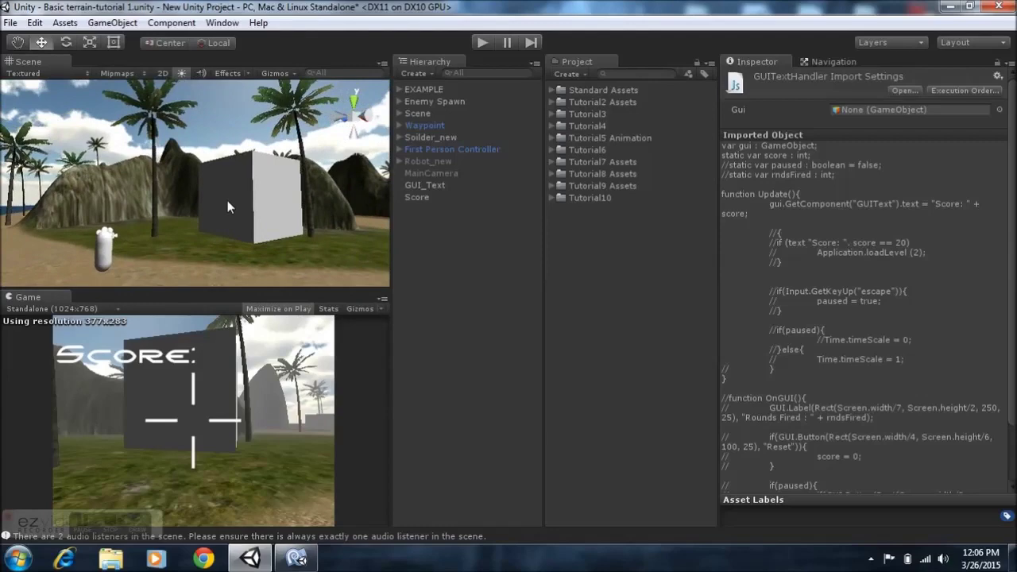
Select the EXAMPLE Cube in the scene and enlarge its Box Collider to size X 1.96, Y 1.27, Z 2.35
{"action": "right_click_drag", "start_coordinate": [227, 206], "coordinate": [275, 215]}
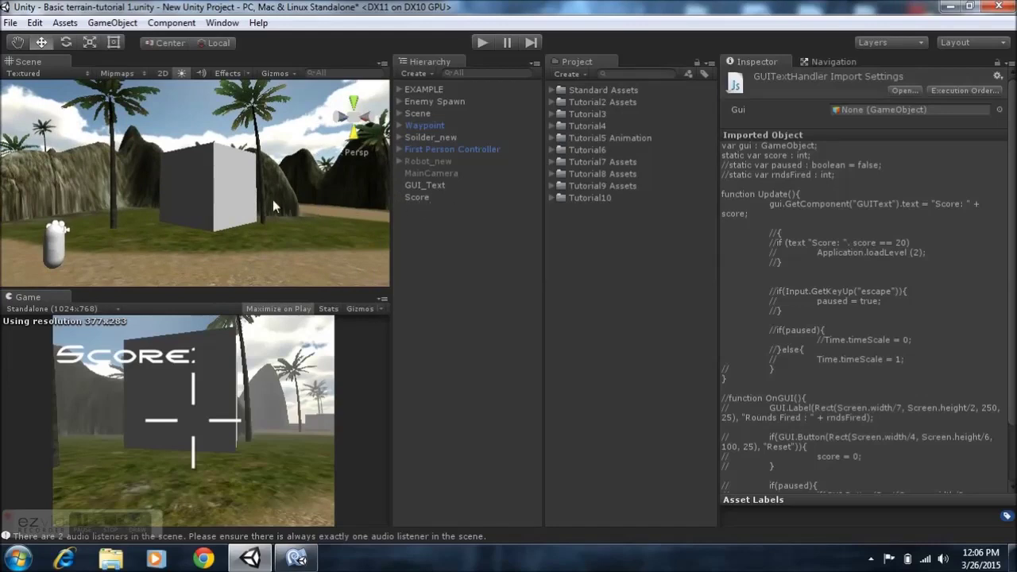
{"action": "left_click", "coordinate": [230, 187]}
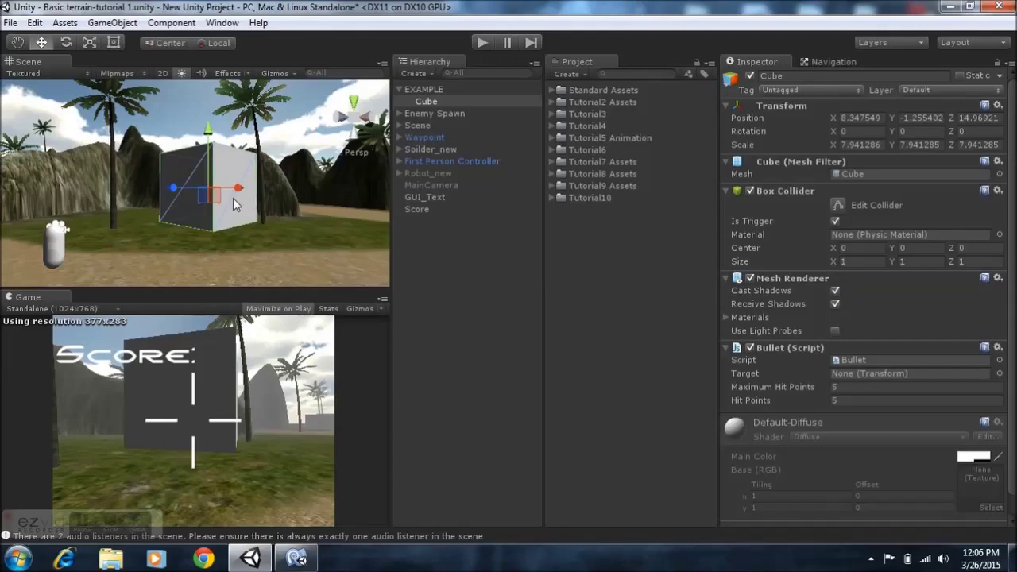
{"action": "scroll", "coordinate": [270, 233], "scroll_direction": "up", "scroll_amount": 4}
{"action": "middle_click_drag", "start_coordinate": [268, 202], "coordinate": [222, 198]}
{"action": "scroll", "coordinate": [235, 219], "scroll_direction": "up", "scroll_amount": 2}
{"action": "right_click_drag", "start_coordinate": [223, 199], "coordinate": [196, 266]}
{"action": "scroll", "coordinate": [228, 216], "scroll_direction": "down", "scroll_amount": 3}
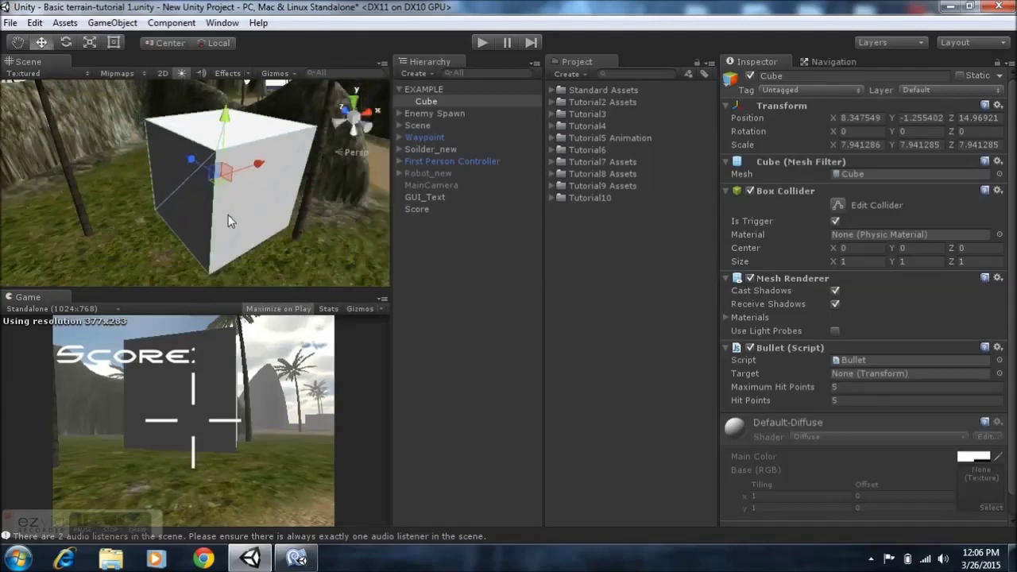
{"action": "left_click", "coordinate": [833, 260]}
{"action": "left_click_drag", "start_coordinate": [836, 263], "coordinate": [859, 266]}
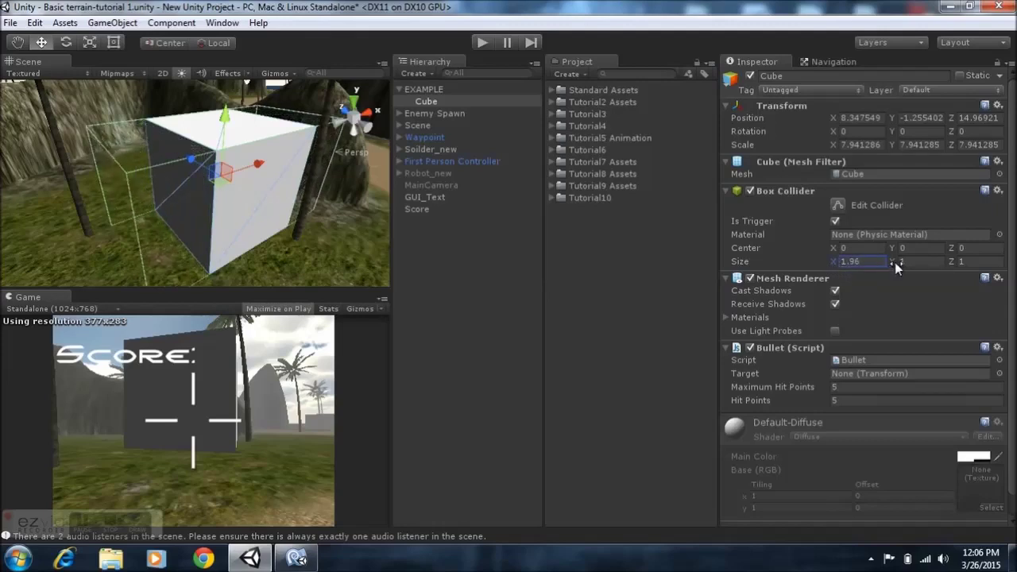
{"action": "left_click_drag", "start_coordinate": [892, 266], "coordinate": [983, 268]}
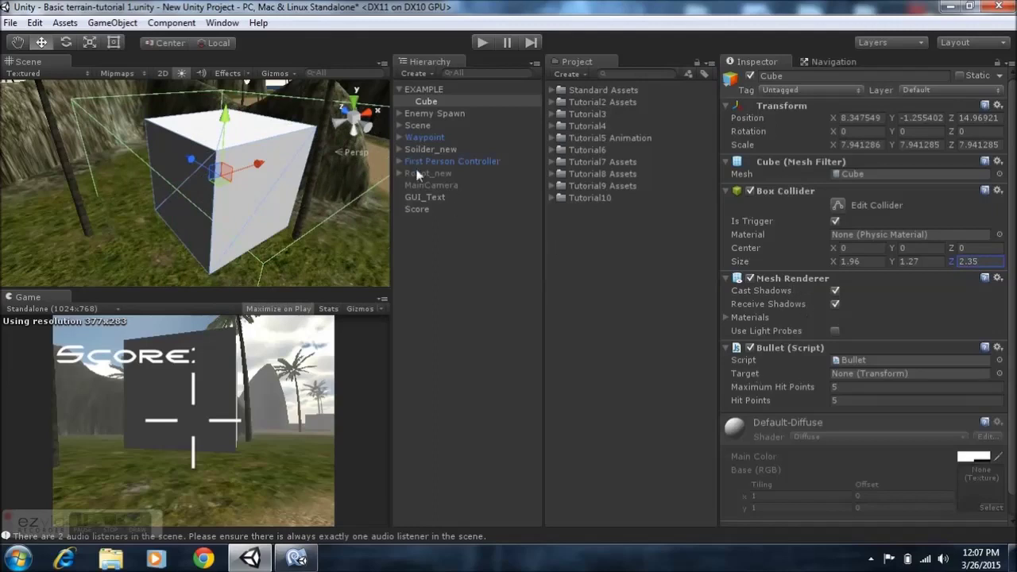
{"action": "left_click", "coordinate": [437, 102]}
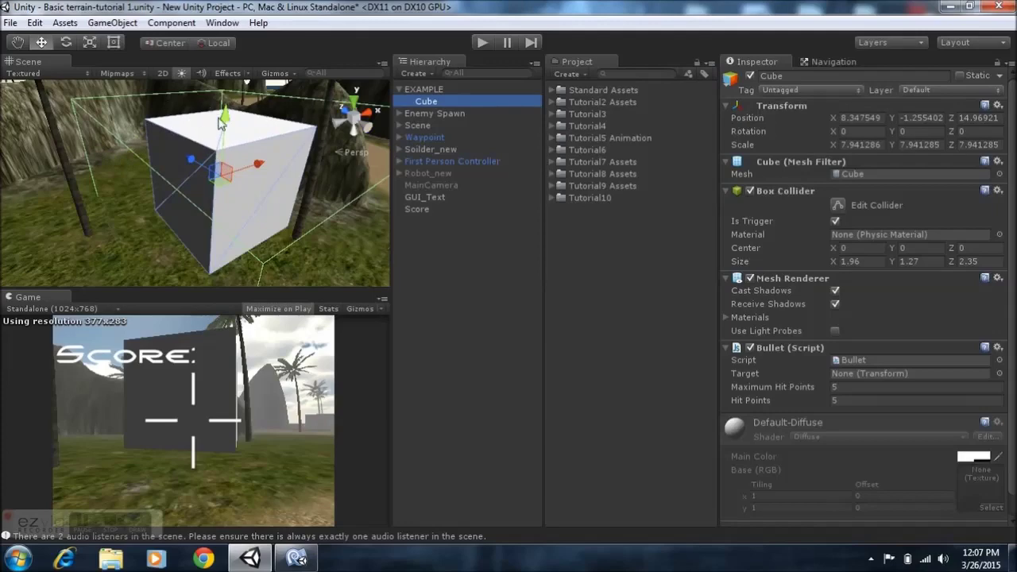
Examine the enlarged Box Collider outline around the Cube from several sides
{"action": "middle_click_drag", "start_coordinate": [218, 183], "coordinate": [204, 149]}
{"action": "left_click_drag", "start_coordinate": [204, 149], "coordinate": [234, 181], "text": "alt"}
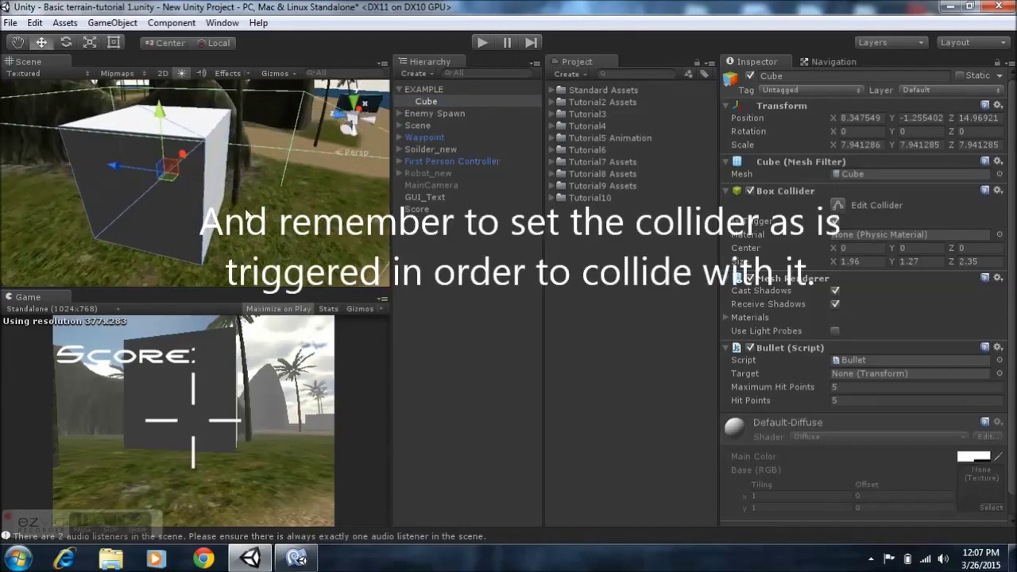
{"action": "left_click_drag", "start_coordinate": [226, 198], "coordinate": [202, 134], "text": "alt"}
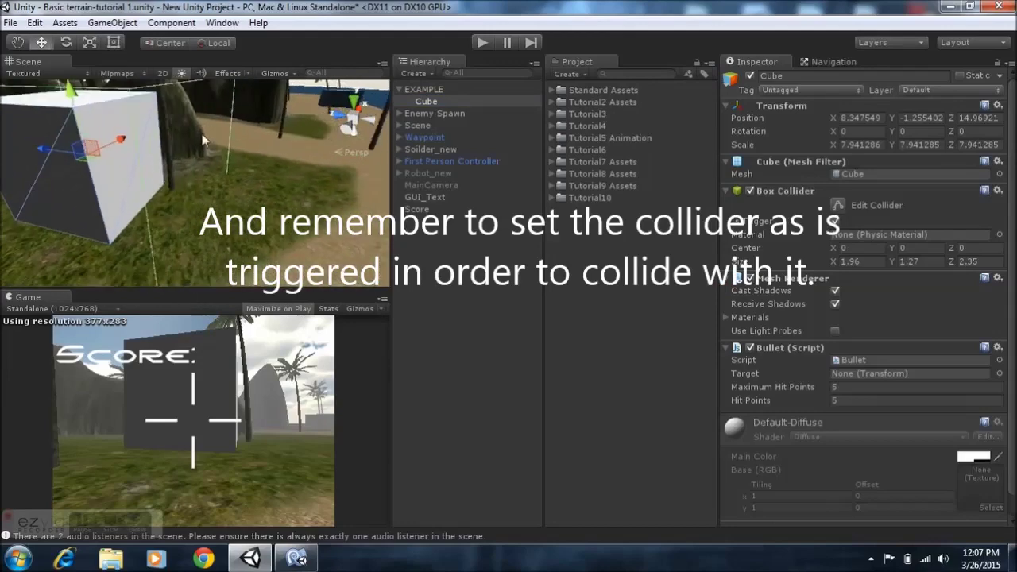
{"action": "right_click_drag", "start_coordinate": [156, 129], "coordinate": [140, 137]}
{"action": "middle_click_drag", "start_coordinate": [223, 156], "coordinate": [219, 129]}
{"action": "right_click_drag", "start_coordinate": [221, 170], "coordinate": [196, 141]}
{"action": "middle_click_drag", "start_coordinate": [196, 142], "coordinate": [165, 197]}
{"action": "right_click_drag", "start_coordinate": [233, 159], "coordinate": [206, 177]}
{"action": "middle_click_drag", "start_coordinate": [219, 168], "coordinate": [201, 181]}
{"action": "right_click_drag", "start_coordinate": [201, 181], "coordinate": [164, 175]}
{"action": "middle_click_drag", "start_coordinate": [165, 174], "coordinate": [218, 157]}
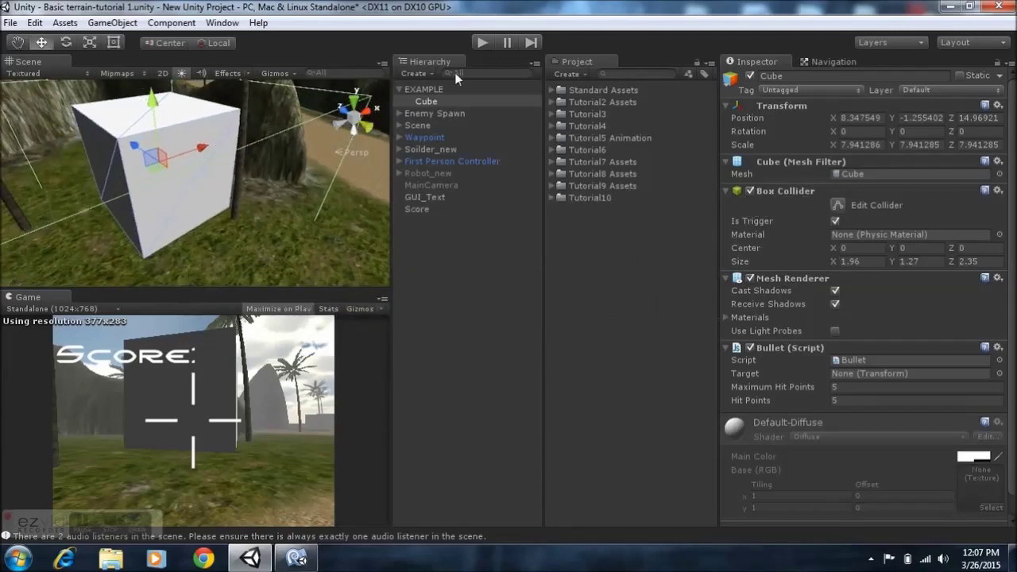
Run the game, move the player repeatedly into and away from the Cube to test its damage on hit points, and stop Play mode
{"action": "left_click", "coordinate": [481, 41]}
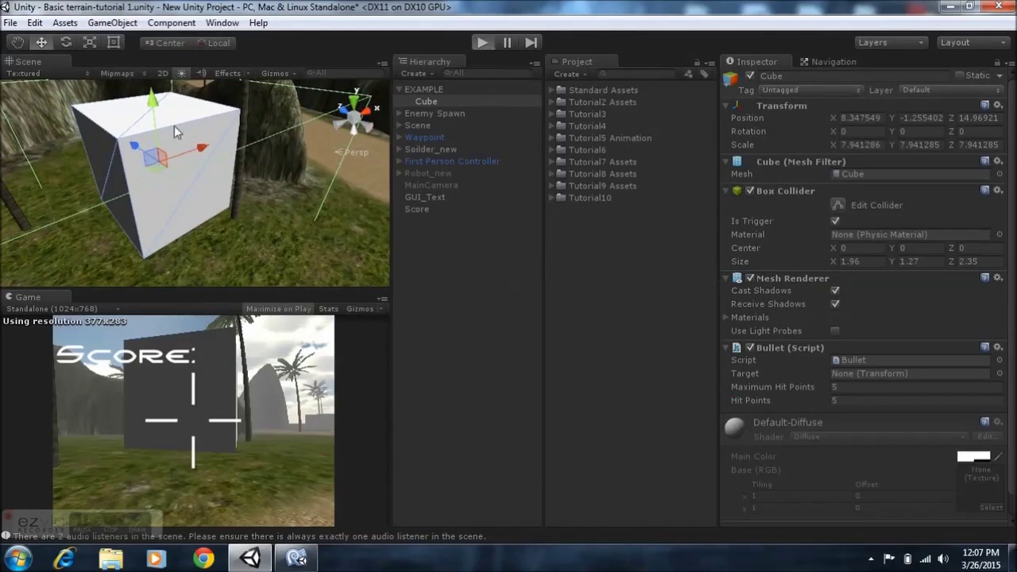
{"action": "key", "text": "ctrl+p"}
{"action": "key", "text": "w"}
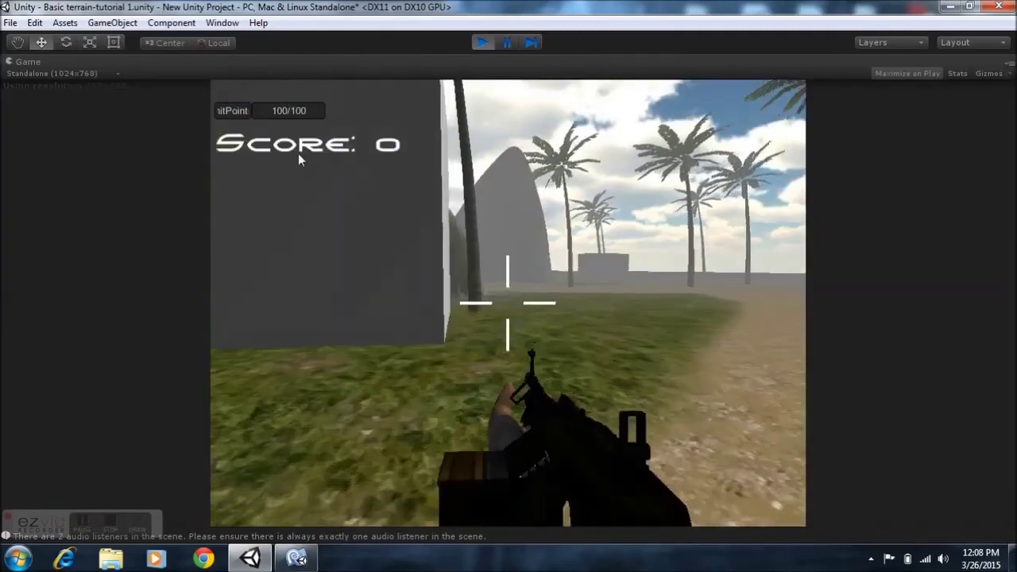
{"action": "key", "text": "w"}
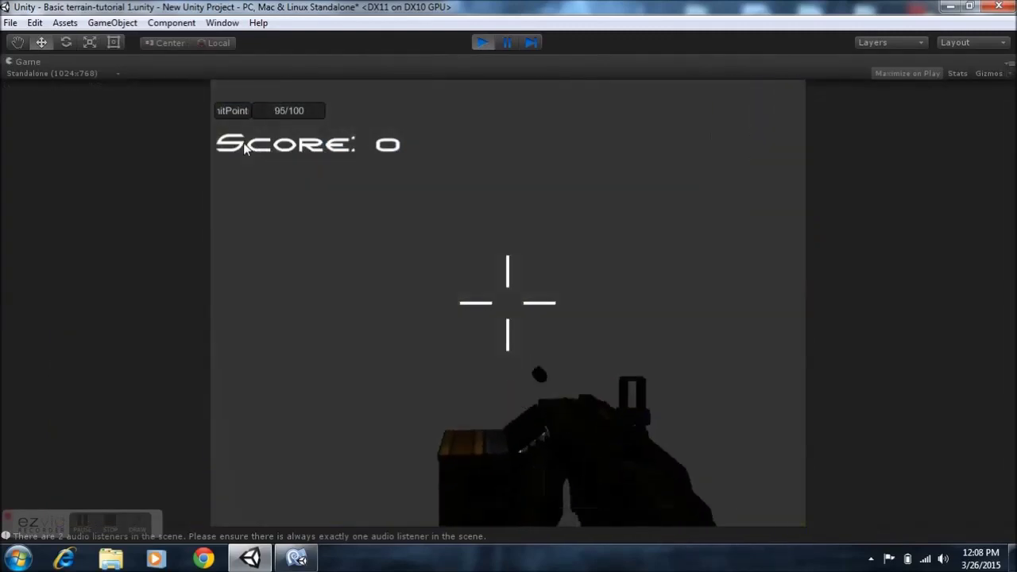
{"action": "key", "text": "s"}
{"action": "key", "text": "w"}
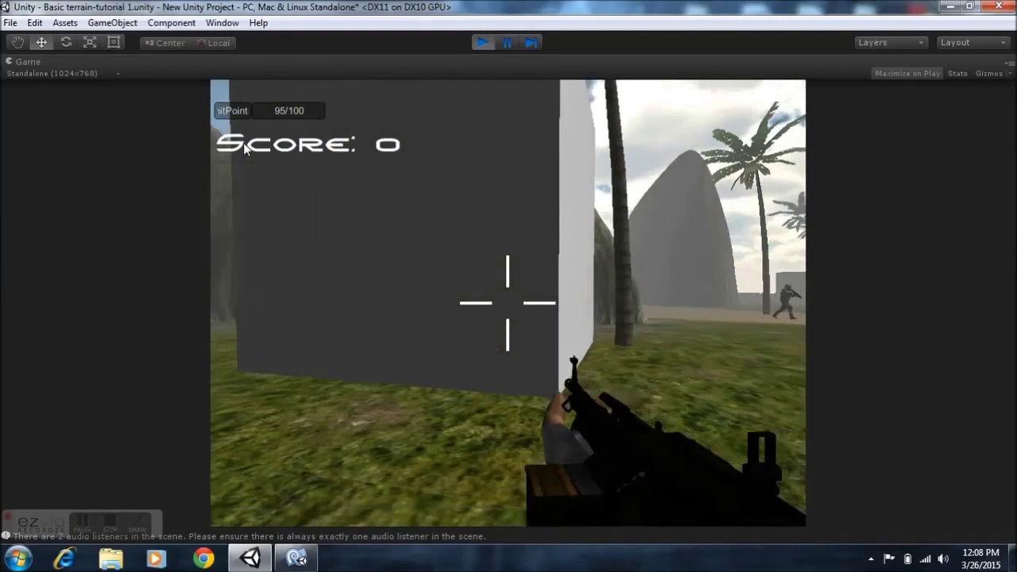
{"action": "key", "text": "s"}
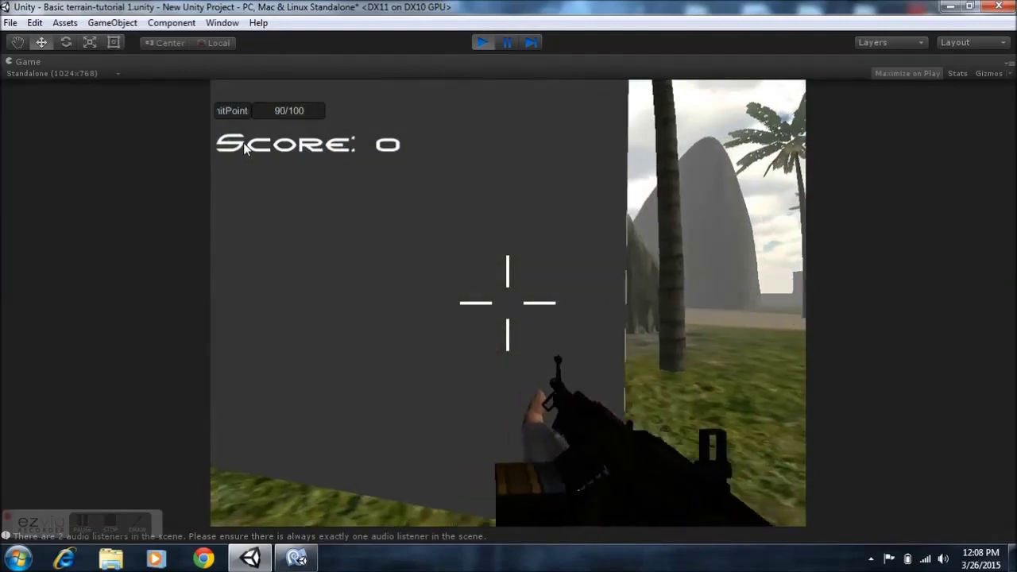
{"action": "key", "text": "w"}
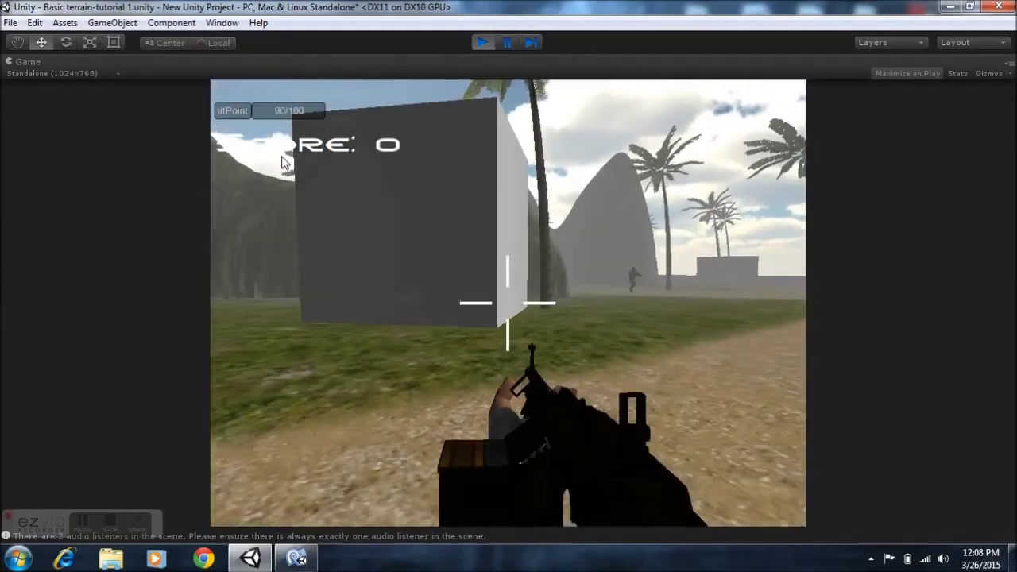
{"action": "key", "text": "w"}
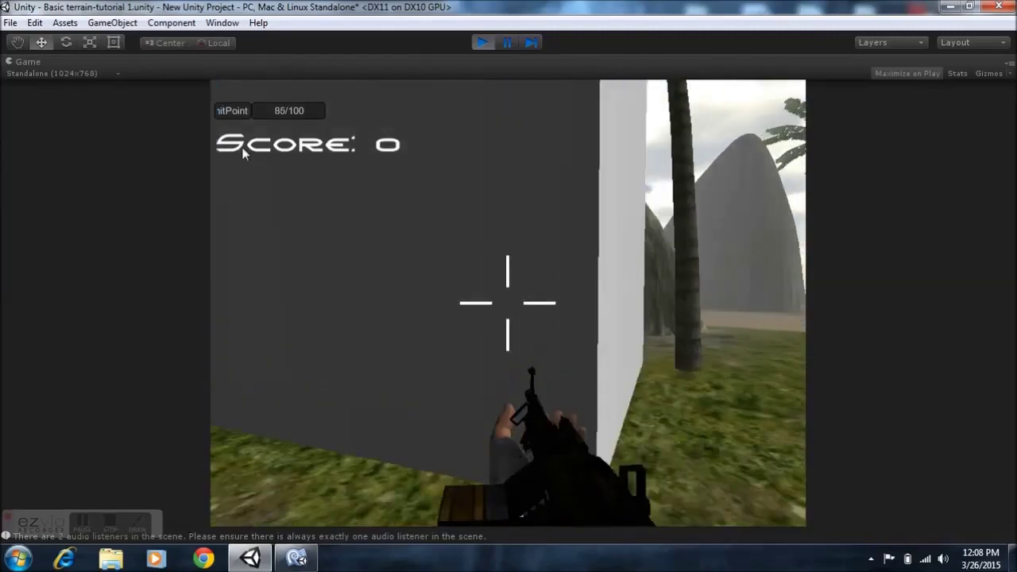
{"action": "key", "text": "s"}
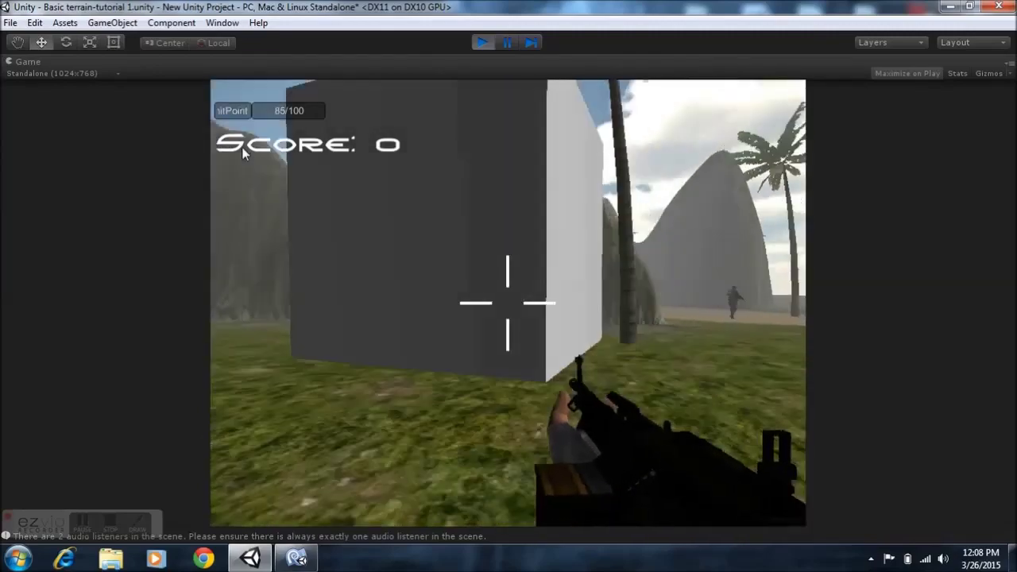
{"action": "key", "text": "w"}
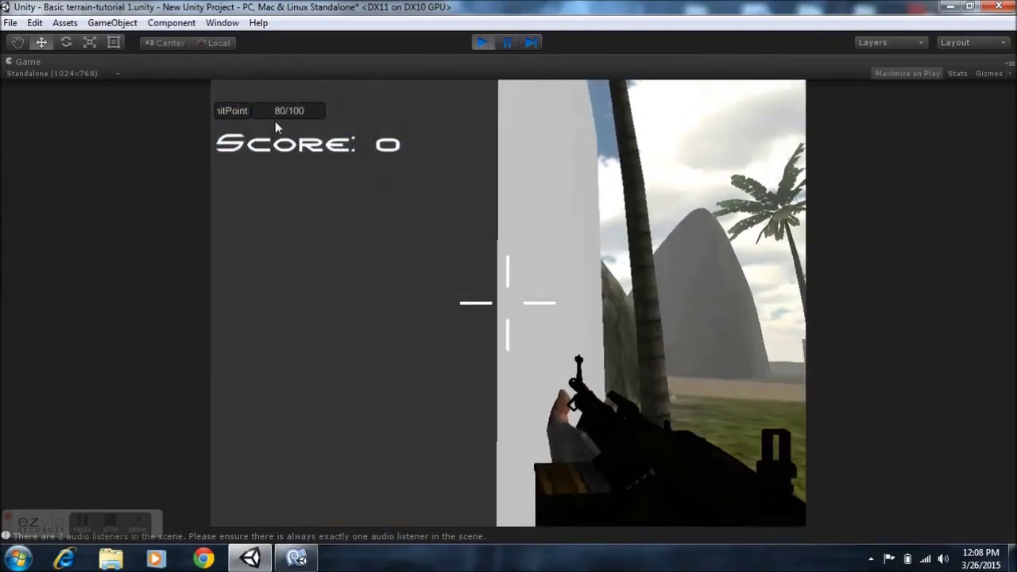
{"action": "key", "text": "s"}
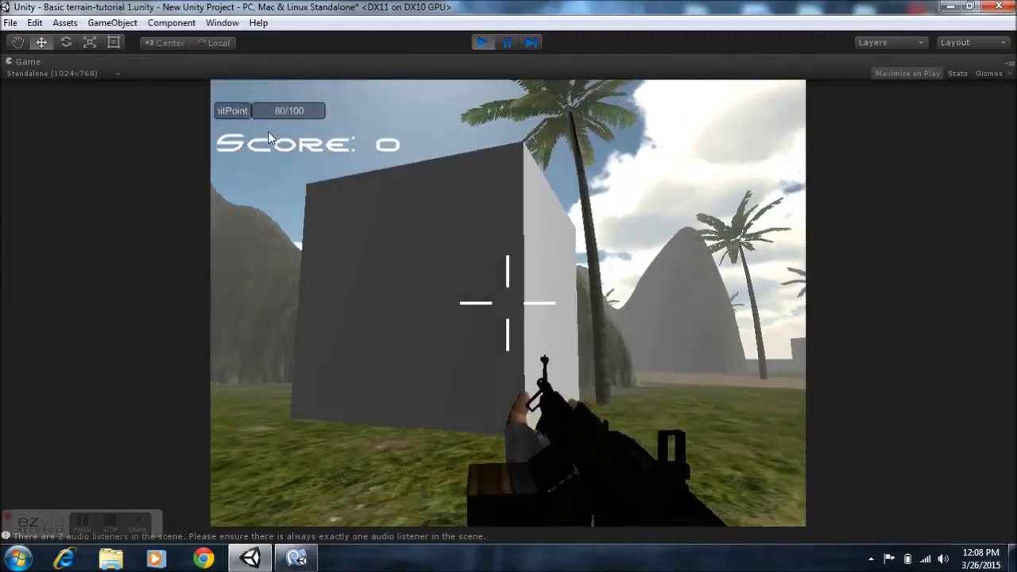
{"action": "key", "text": "w"}
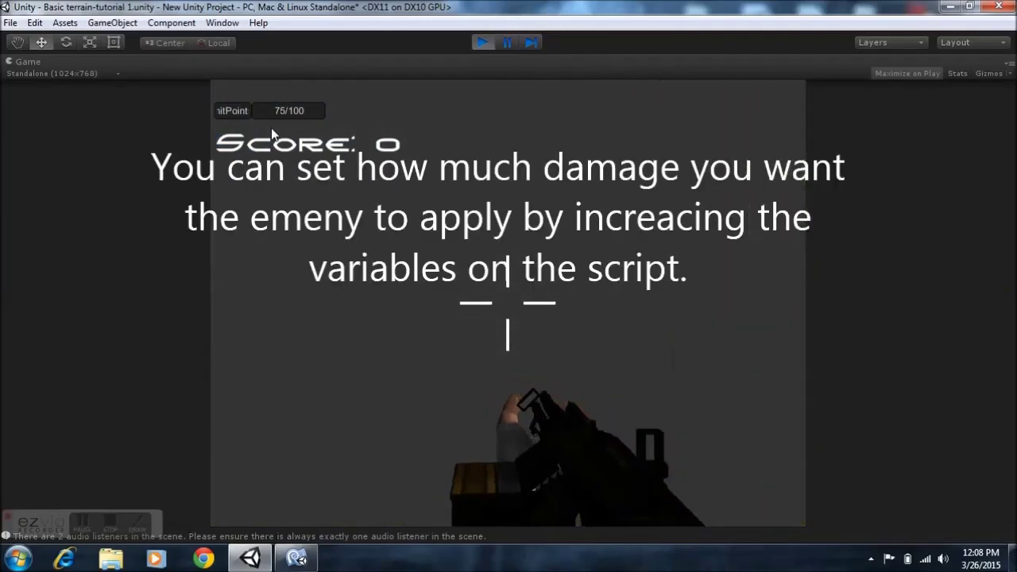
{"action": "key", "text": "s"}
{"action": "key", "text": "s"}
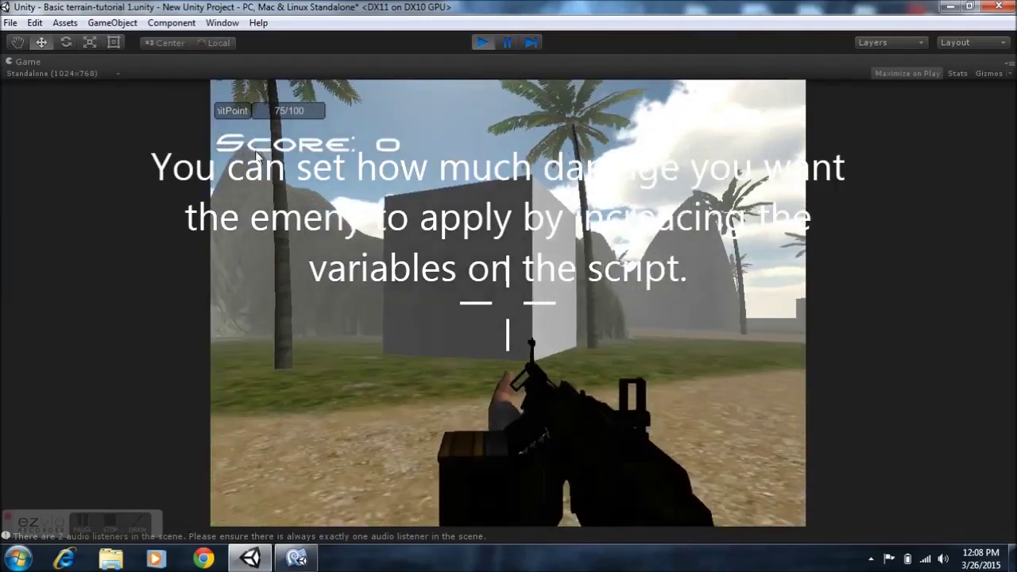
{"action": "key", "text": "w"}
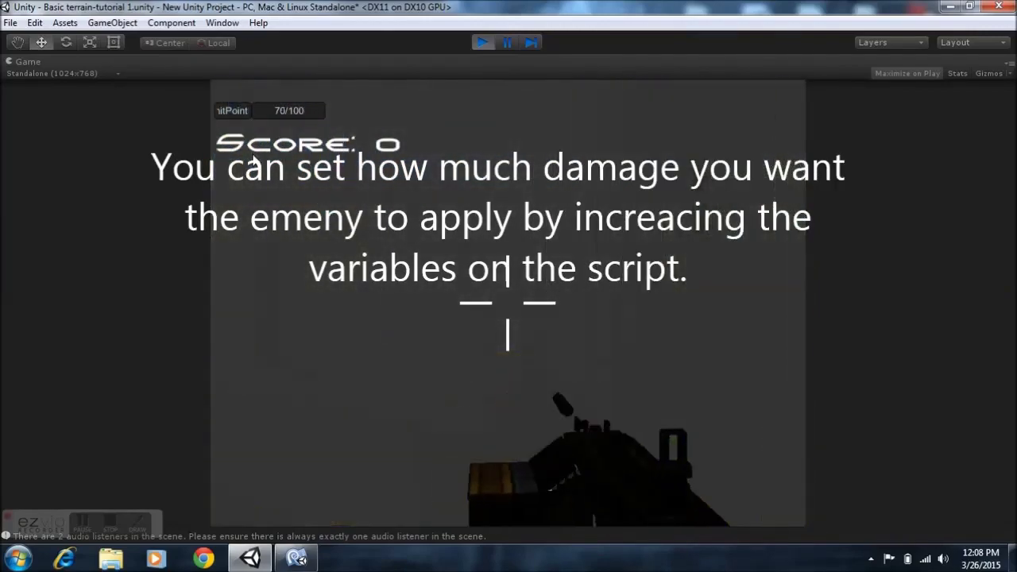
{"action": "key", "text": "s"}
{"action": "key", "text": "w"}
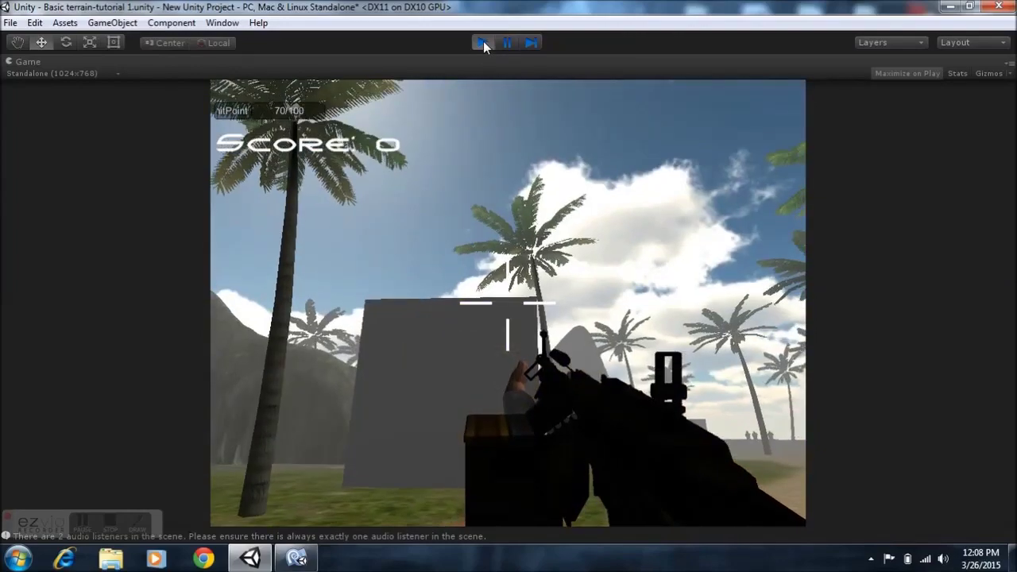
{"action": "left_click", "coordinate": [483, 42]}
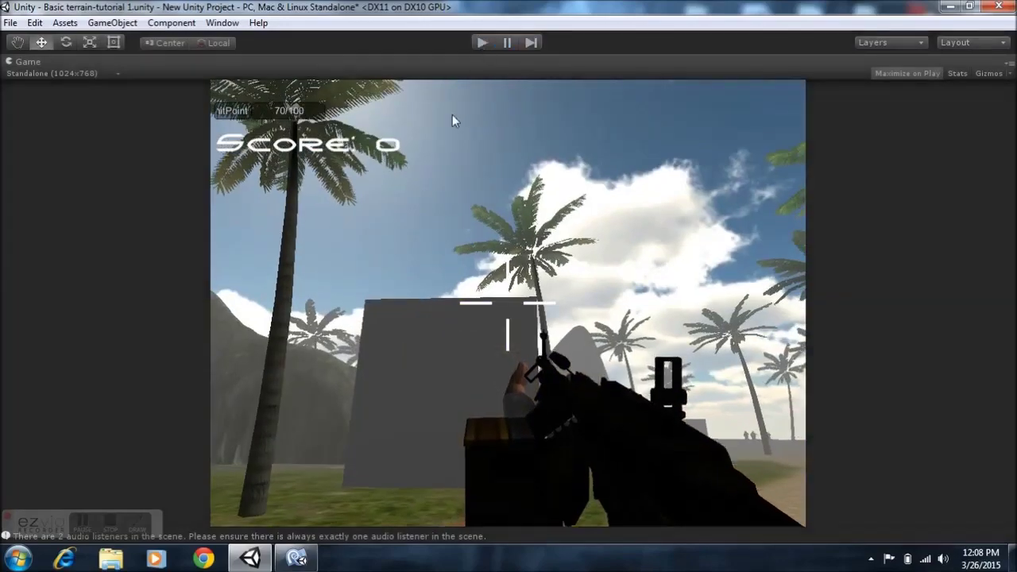
Inspect the Cube and its collider bounds in relation to the player and the surrounding terrain
{"action": "right_click_drag", "start_coordinate": [108, 172], "coordinate": [234, 174]}
{"action": "key", "text": "a"}
{"action": "scroll", "coordinate": [209, 182], "scroll_direction": "down", "scroll_amount": 8}
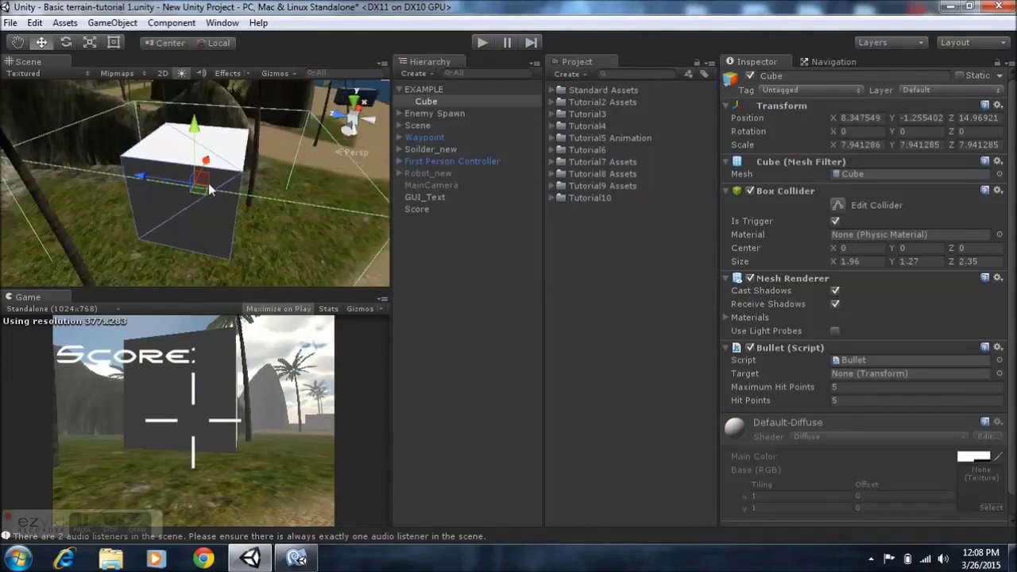
{"action": "middle_click_drag", "start_coordinate": [200, 186], "coordinate": [168, 152]}
{"action": "right_click_drag", "start_coordinate": [250, 190], "coordinate": [232, 184]}
{"action": "middle_click_drag", "start_coordinate": [232, 184], "coordinate": [191, 141]}
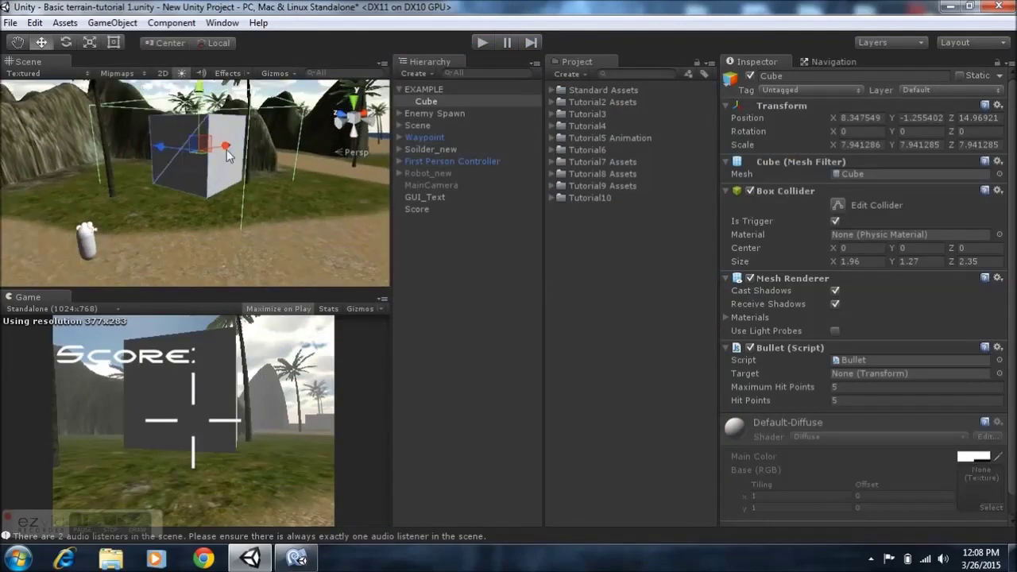
{"action": "right_click_drag", "start_coordinate": [258, 143], "coordinate": [159, 143]}
{"action": "middle_click_drag", "start_coordinate": [232, 150], "coordinate": [151, 139]}
{"action": "right_click_drag", "start_coordinate": [270, 142], "coordinate": [215, 146]}
{"action": "middle_click_drag", "start_coordinate": [231, 141], "coordinate": [241, 199]}
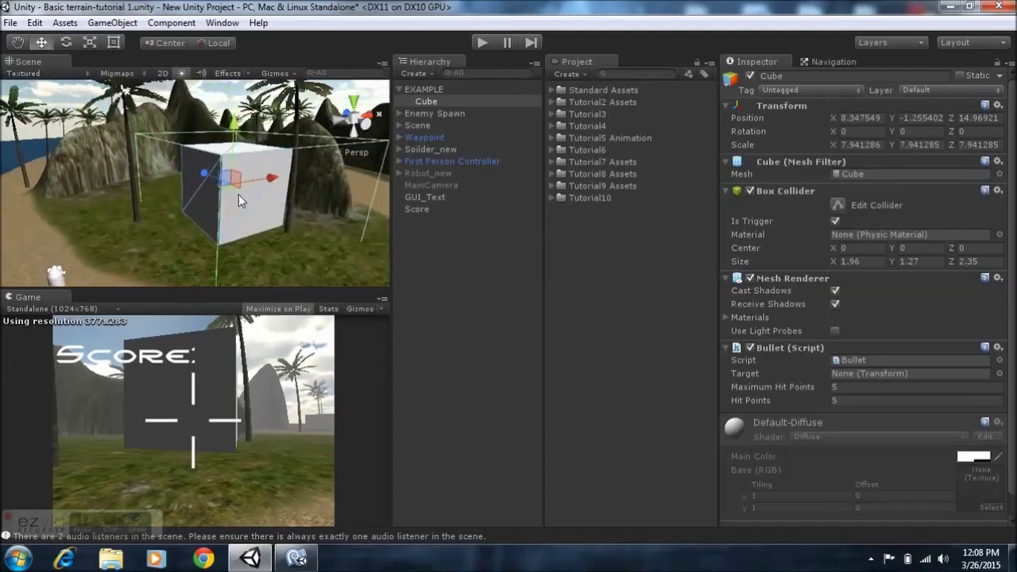
Collapse the EXAMPLE group and show the Player Health script from Tutorial4's Scripts folder to review its code
{"action": "left_click", "coordinate": [399, 90]}
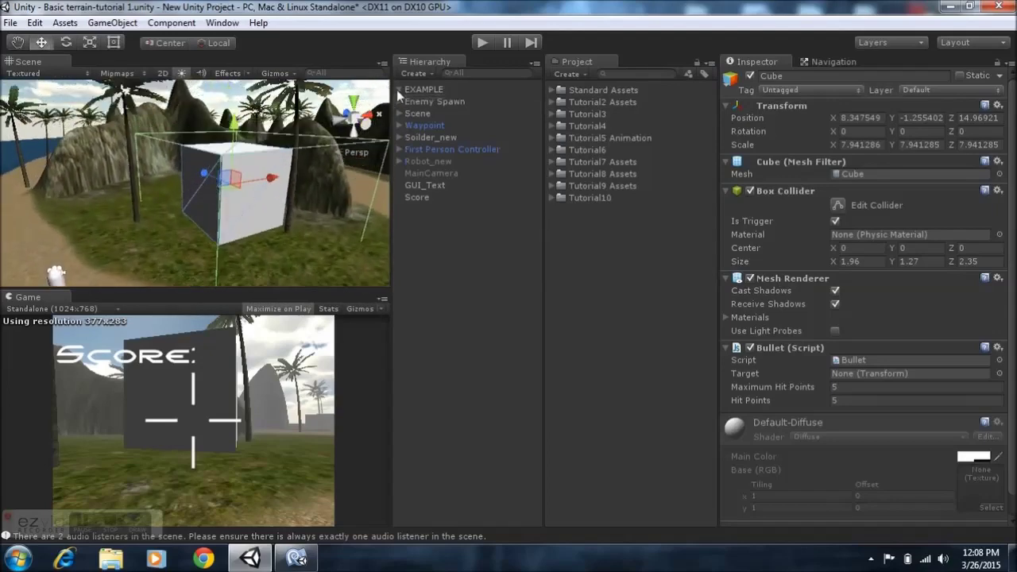
{"action": "left_click", "coordinate": [551, 125]}
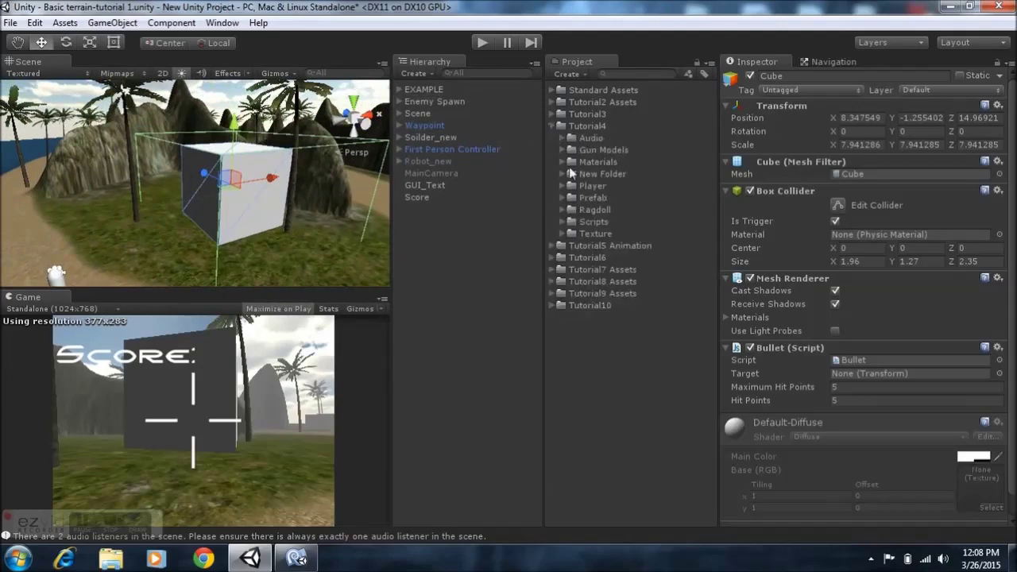
{"action": "left_click", "coordinate": [562, 222]}
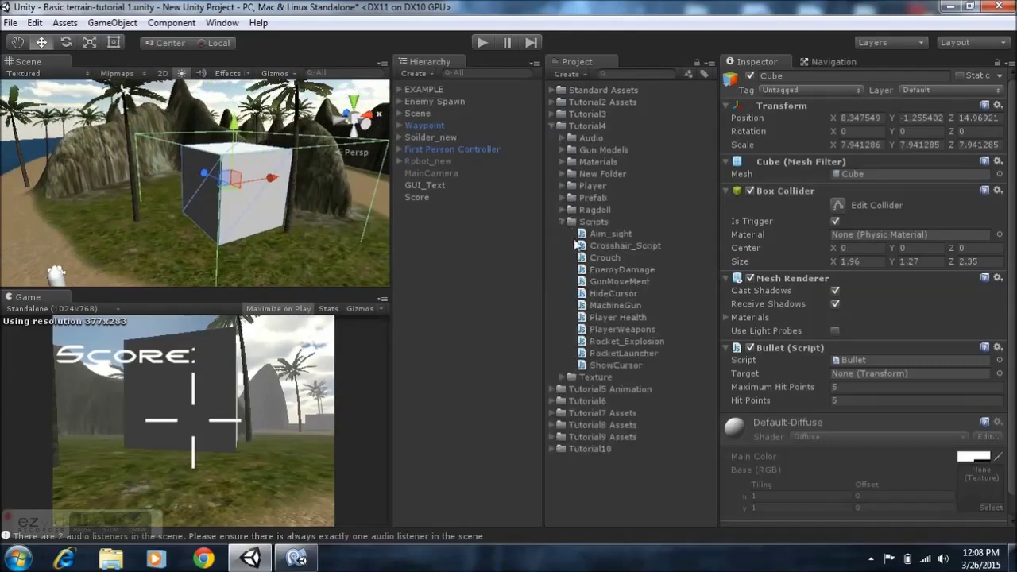
{"action": "left_click", "coordinate": [607, 318]}
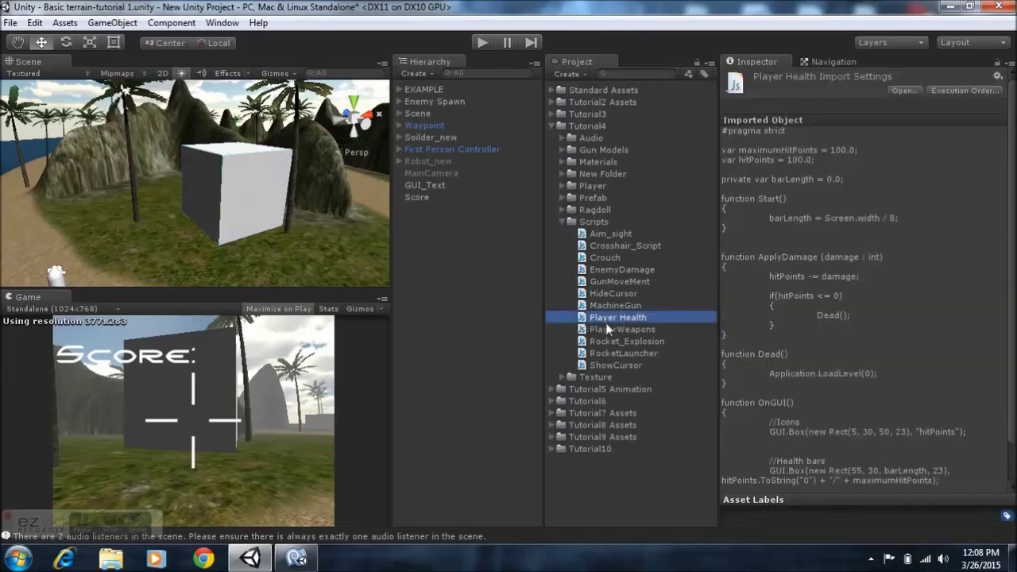
{"action": "right_click_drag", "start_coordinate": [269, 222], "coordinate": [185, 144]}
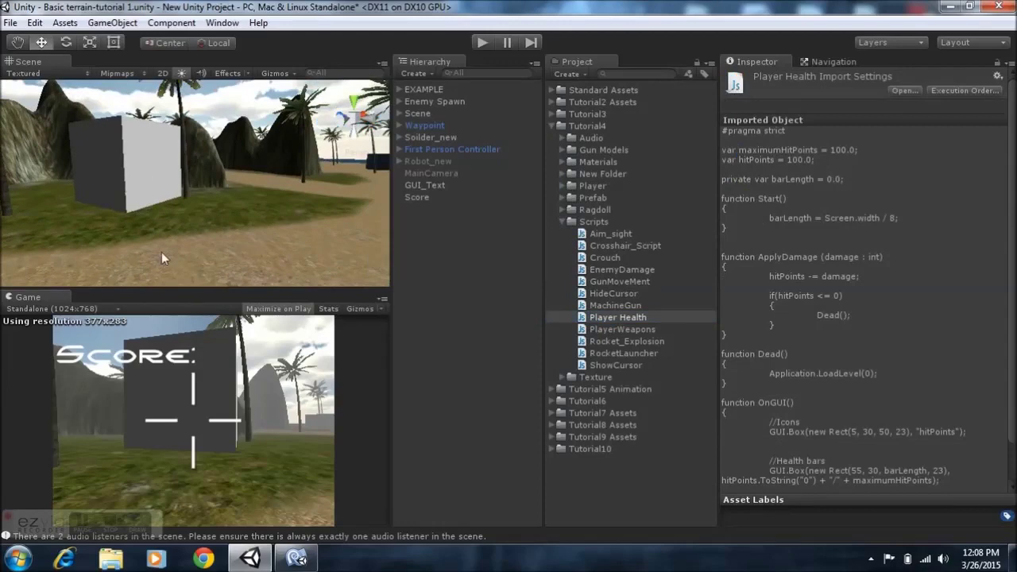
{"action": "right_click_drag", "start_coordinate": [110, 176], "coordinate": [178, 168]}
{"action": "right_click_drag", "start_coordinate": [104, 167], "coordinate": [200, 127]}
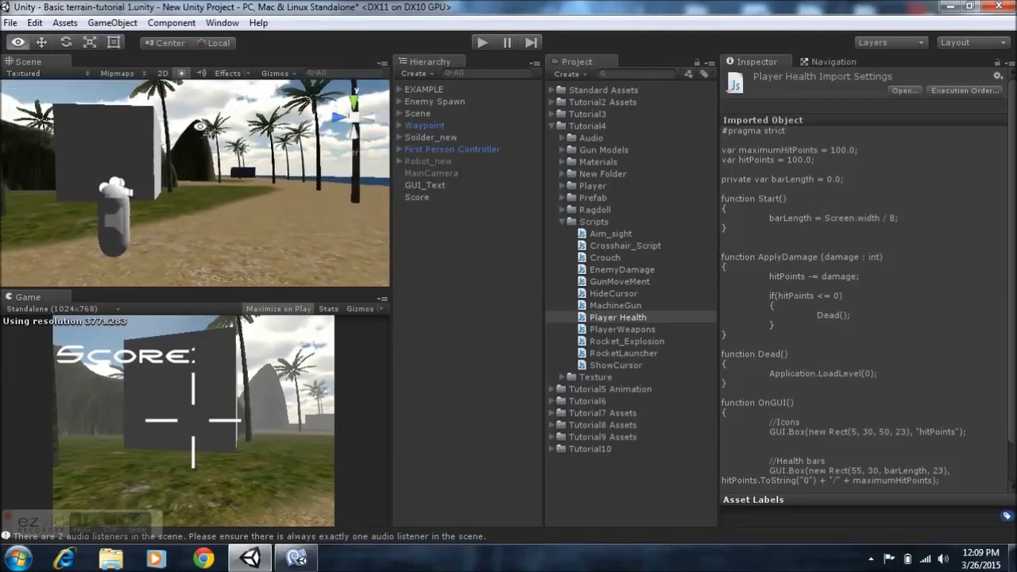
{"action": "middle_click_drag", "start_coordinate": [158, 155], "coordinate": [159, 149]}
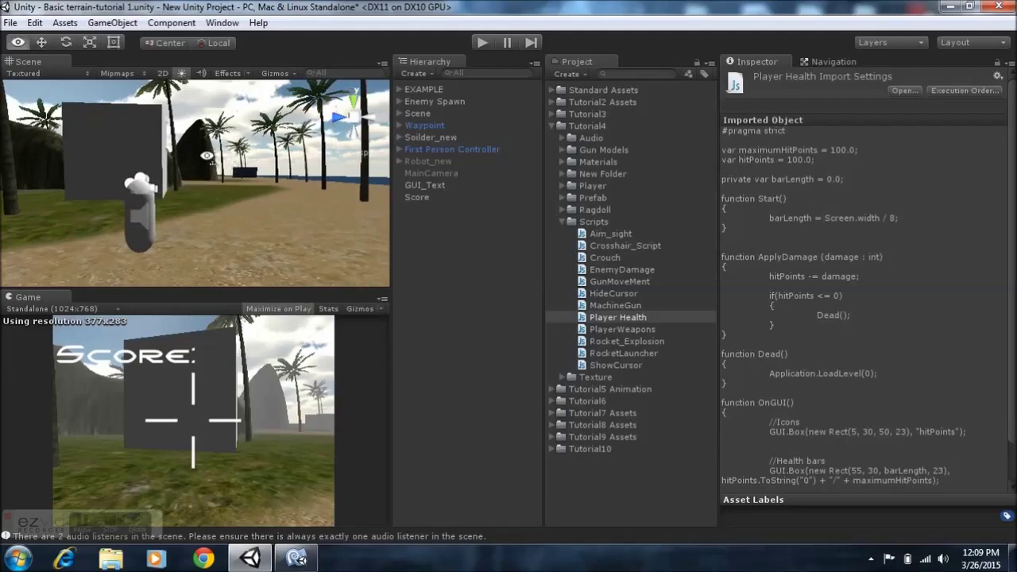
{"action": "right_click_drag", "start_coordinate": [207, 156], "coordinate": [156, 150]}
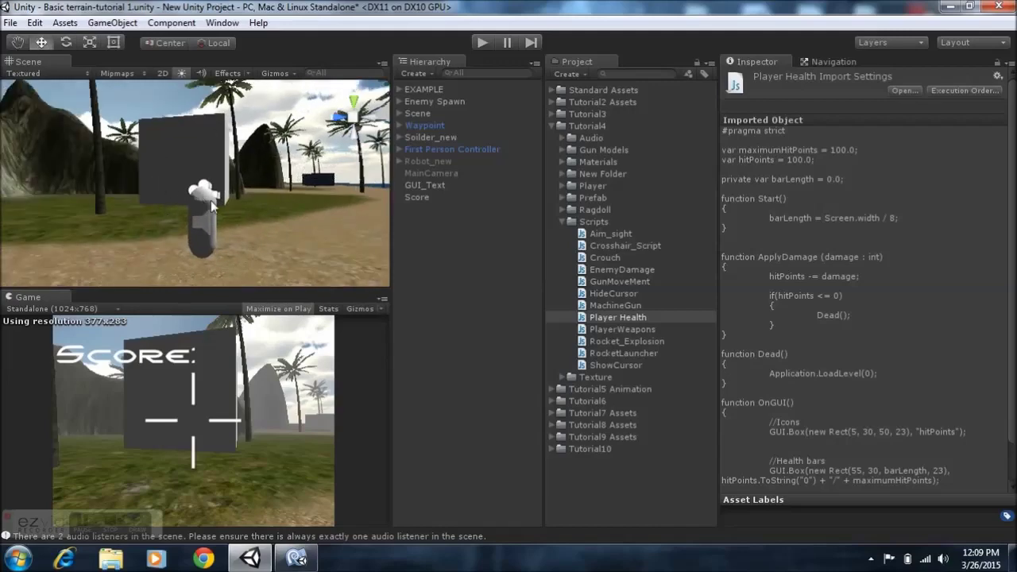
{"action": "right_click_drag", "start_coordinate": [231, 168], "coordinate": [157, 211]}
{"action": "right_click_drag", "start_coordinate": [262, 194], "coordinate": [84, 191]}
{"action": "left_click_drag", "start_coordinate": [84, 190], "coordinate": [67, 158]}
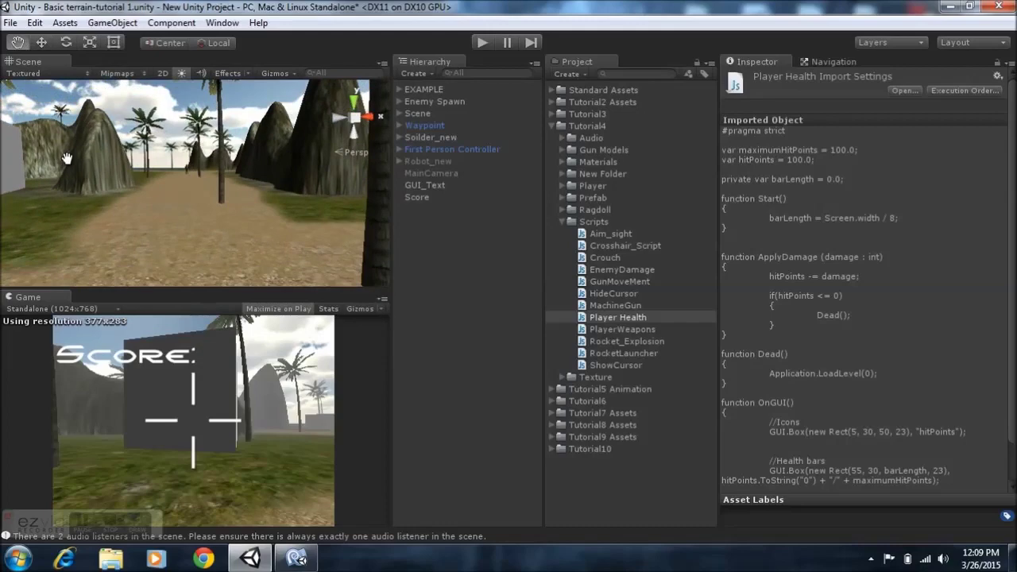
{"action": "right_click_drag", "start_coordinate": [66, 157], "coordinate": [588, 225]}
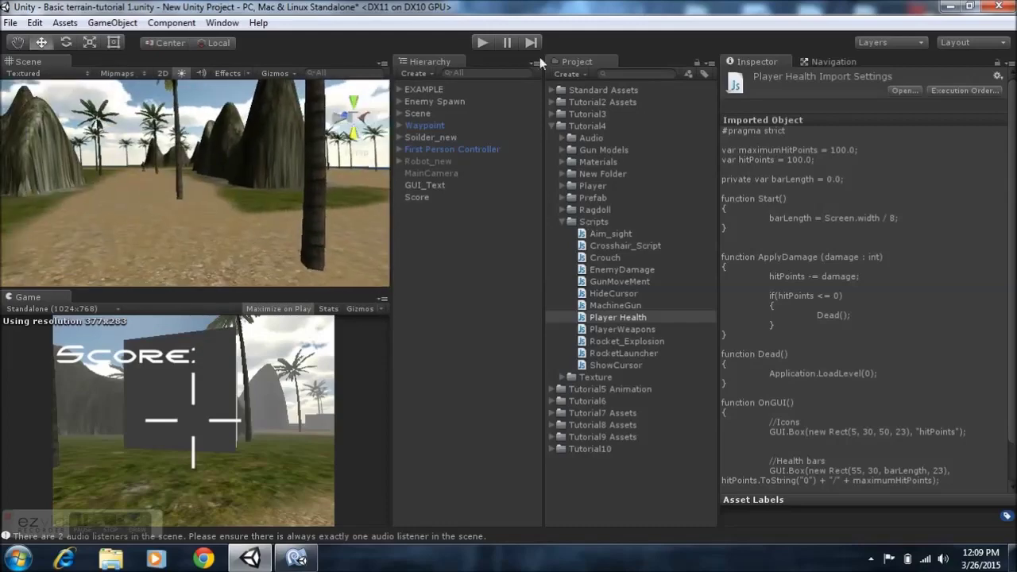
Run the game, switch to the rocket launcher and fire several rockets toward the distant enemy soldiers
{"action": "left_click", "coordinate": [481, 42]}
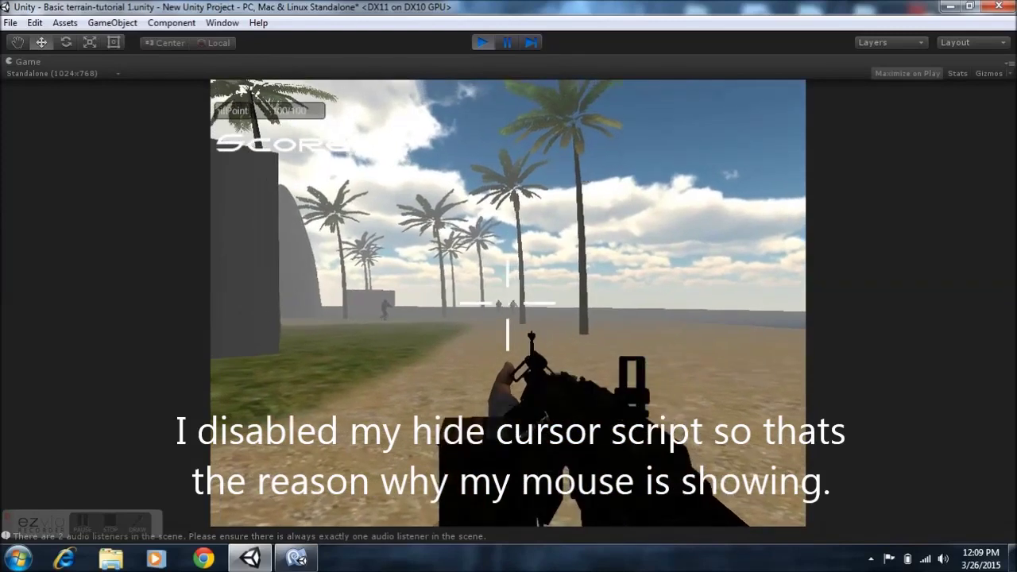
{"action": "key", "text": "2"}
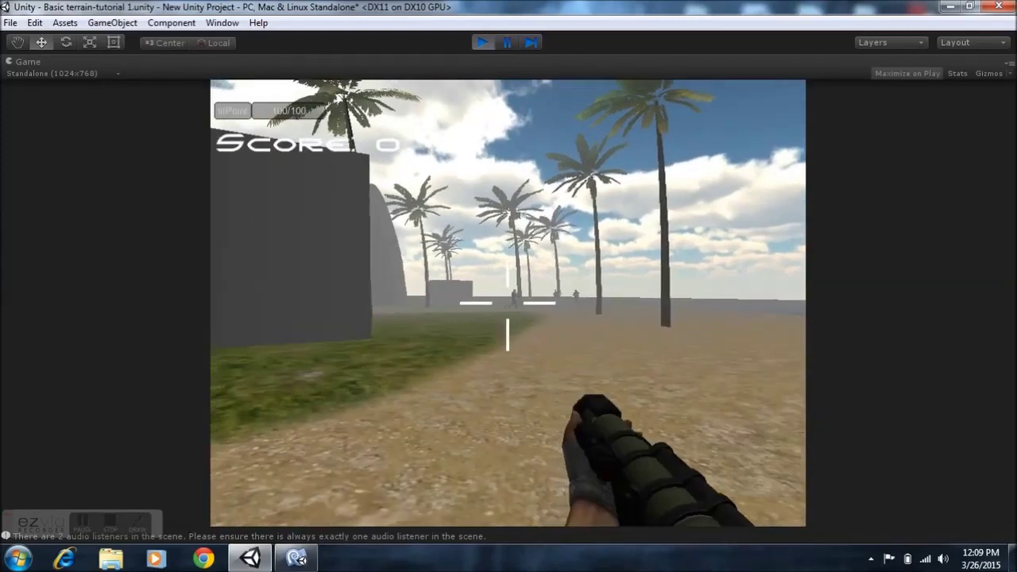
{"action": "left_click", "coordinate": [507, 302]}
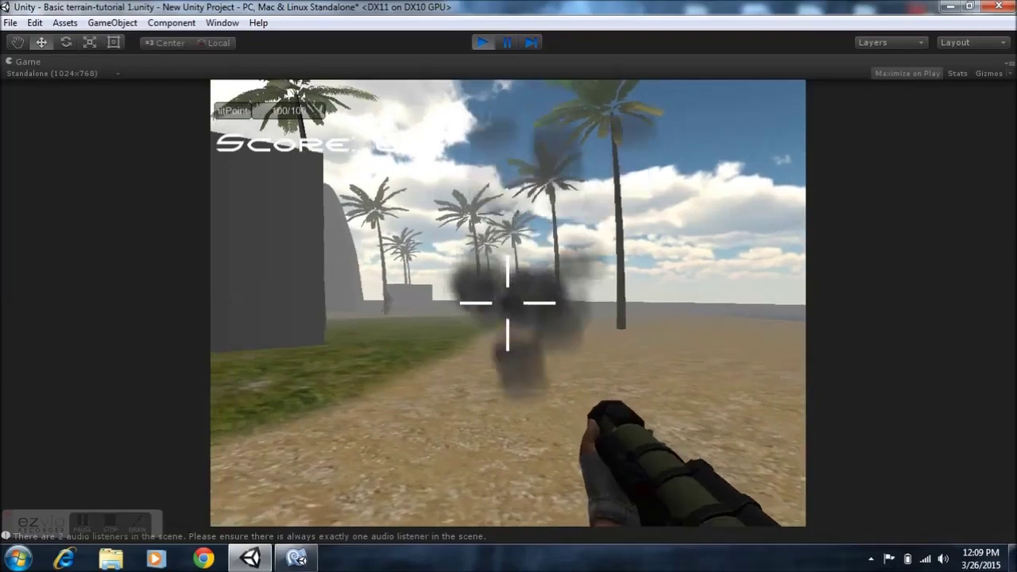
{"action": "left_click", "coordinate": [508, 302]}
{"action": "key", "text": "w"}
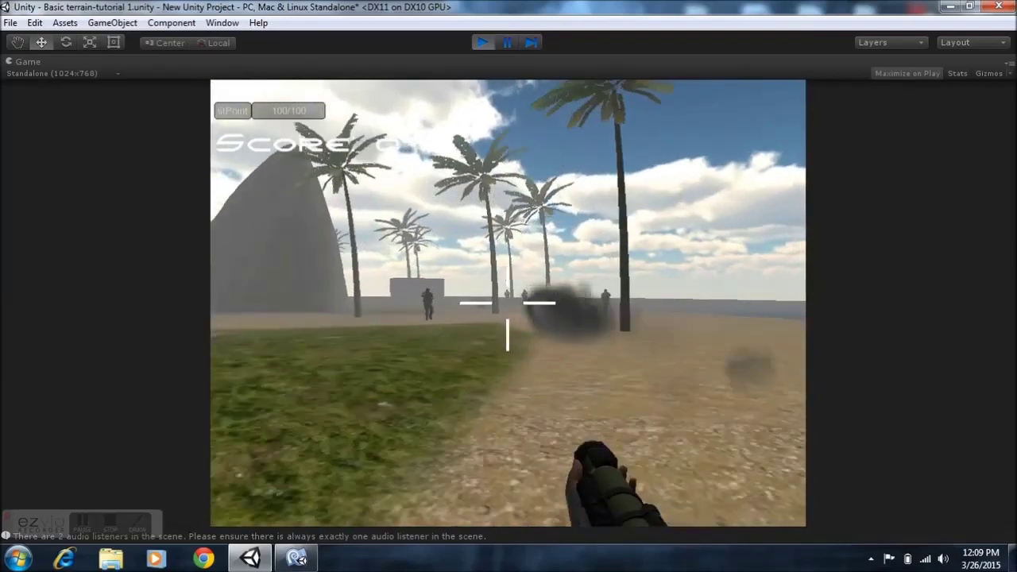
{"action": "left_click", "coordinate": [508, 302]}
{"action": "left_click", "coordinate": [507, 302]}
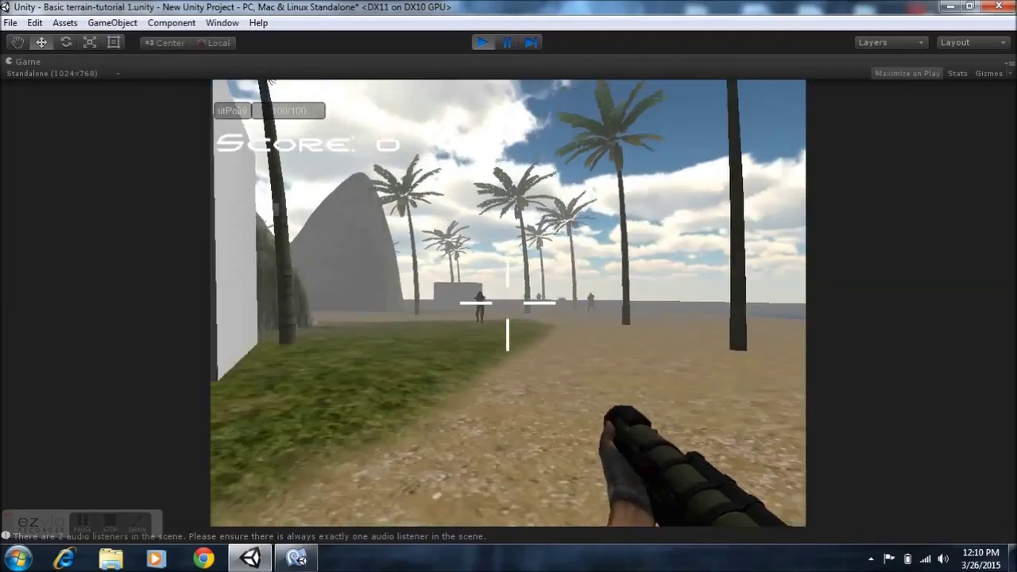
{"action": "left_click", "coordinate": [508, 302]}
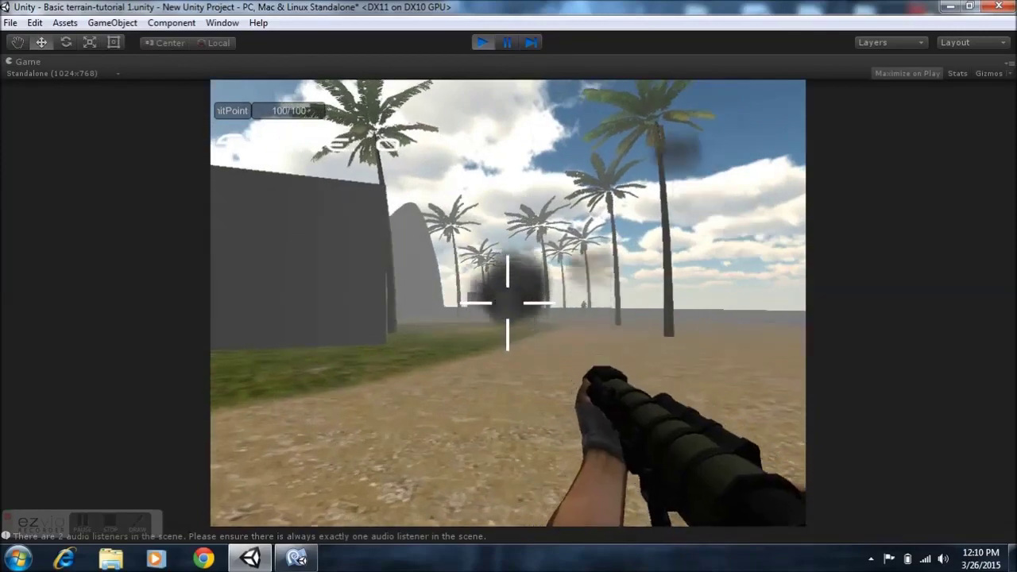
Advance on the nearest enemy soldier, shoot it with rockets to test the score display, back away and stop Play mode
{"action": "key", "text": "w"}
{"action": "key", "text": "w"}
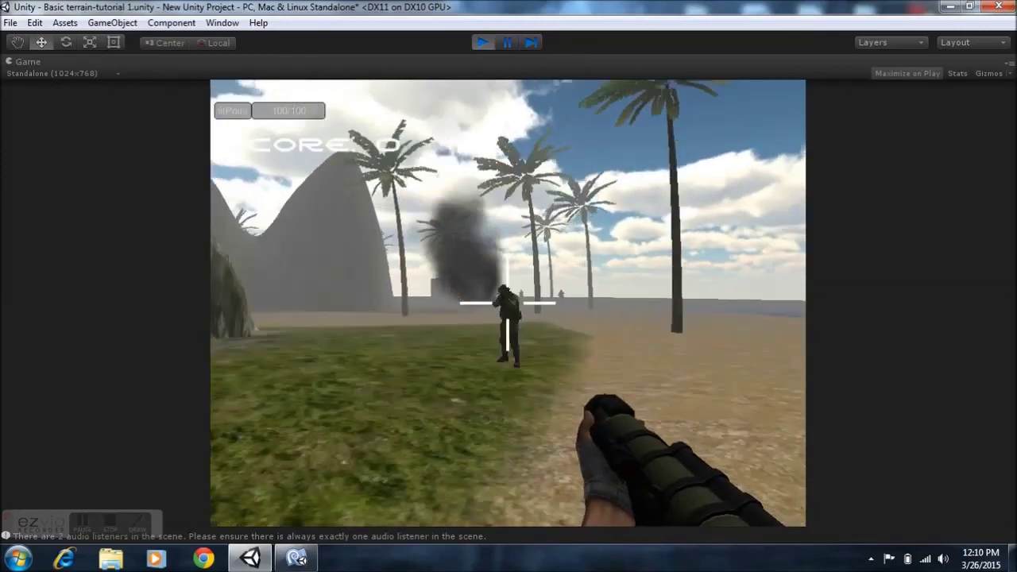
{"action": "left_click", "coordinate": [508, 302]}
{"action": "left_click", "coordinate": [508, 302]}
{"action": "key", "text": "s"}
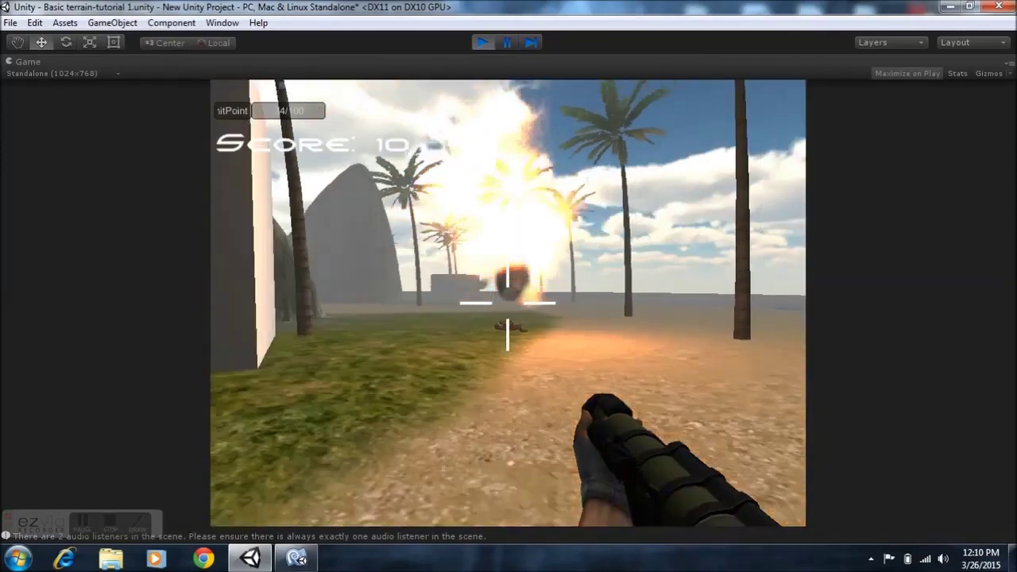
{"action": "key", "text": "Escape"}
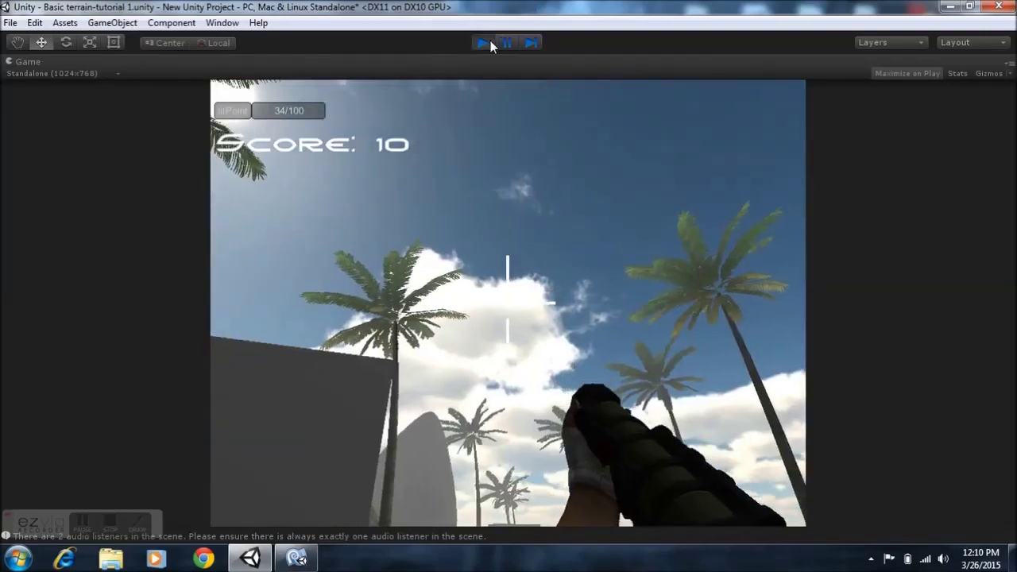
{"action": "left_click", "coordinate": [490, 40]}
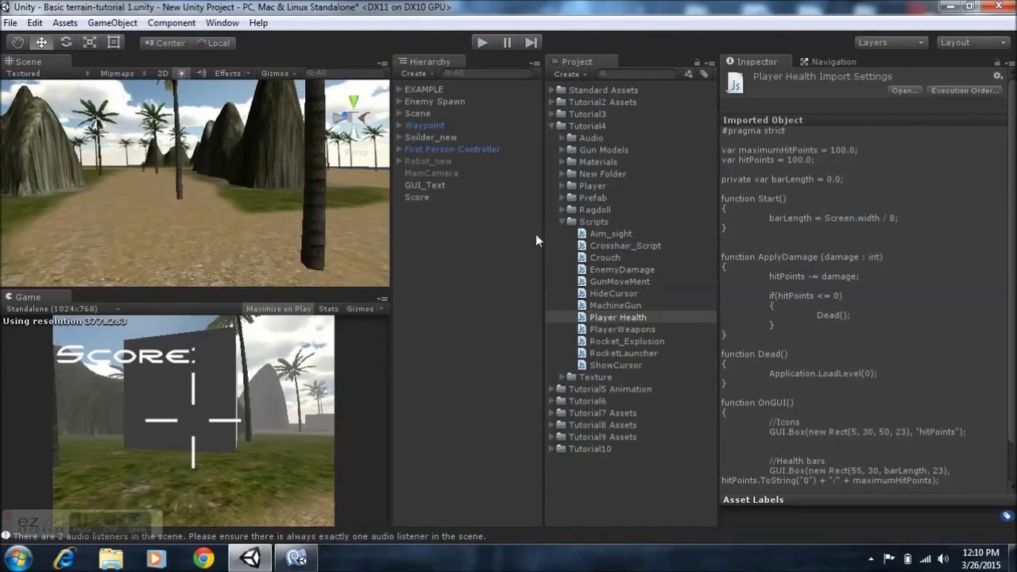
Collapse the Scripts folder and its parent Tutorial4 folder in the project assets
{"action": "left_click", "coordinate": [561, 221]}
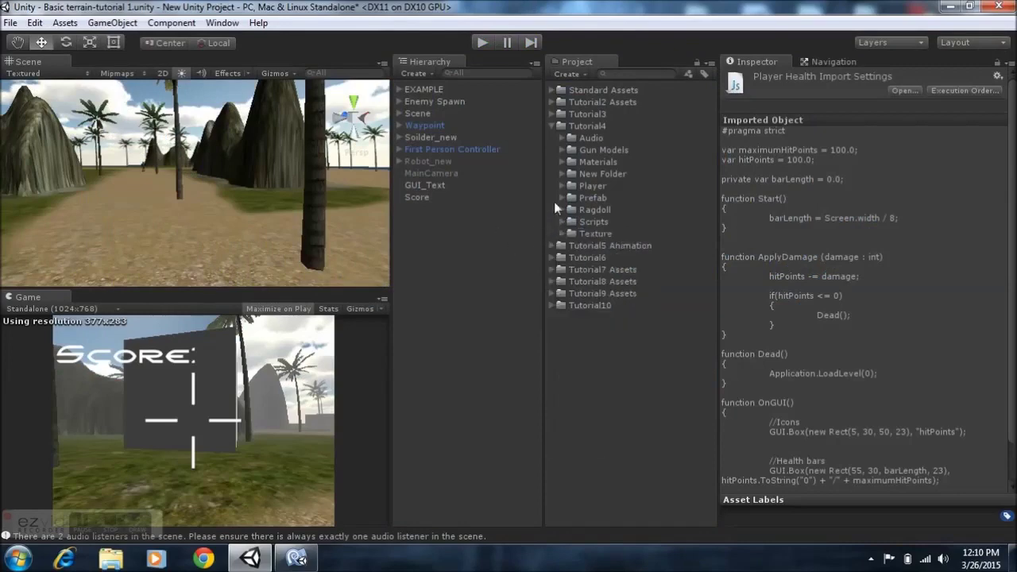
{"action": "left_click", "coordinate": [552, 126]}
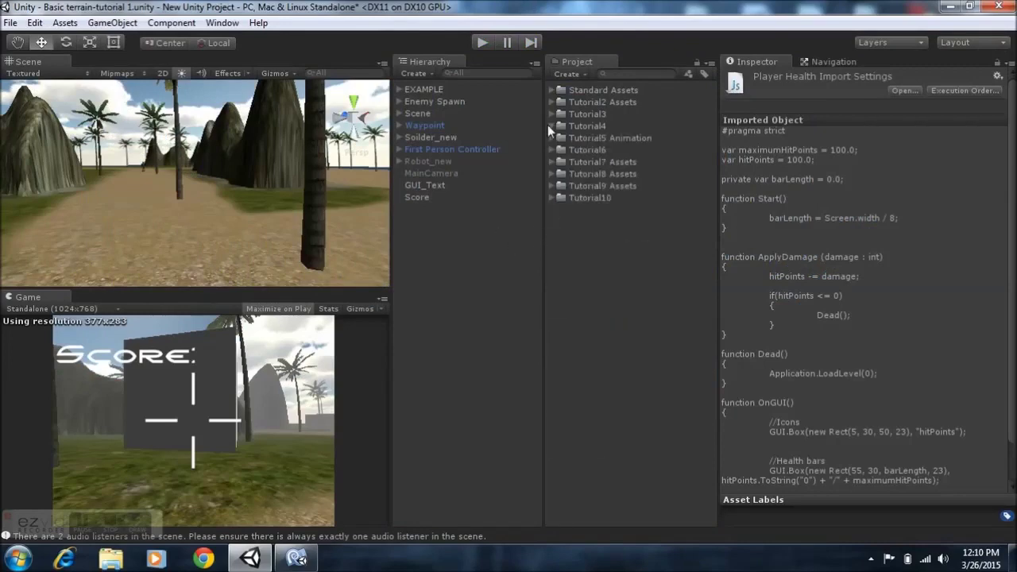
{"action": "right_click_drag", "start_coordinate": [257, 147], "coordinate": [165, 140]}
{"action": "middle_click_drag", "start_coordinate": [165, 140], "coordinate": [346, 177]}
{"action": "middle_click_drag", "start_coordinate": [128, 180], "coordinate": [187, 183]}
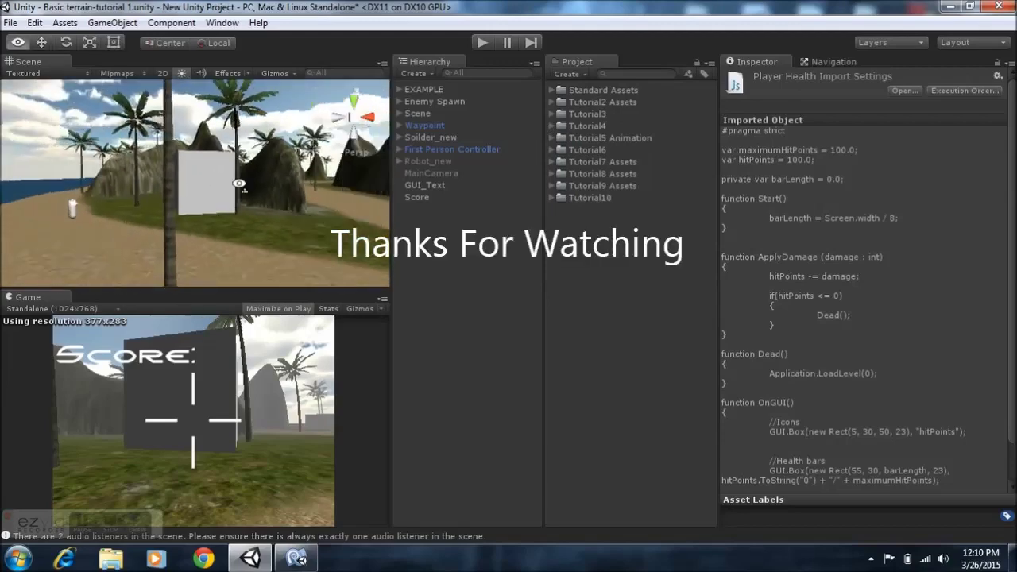
{"action": "right_click_drag", "start_coordinate": [188, 183], "coordinate": [136, 191]}
{"action": "middle_click_drag", "start_coordinate": [136, 191], "coordinate": [232, 178]}
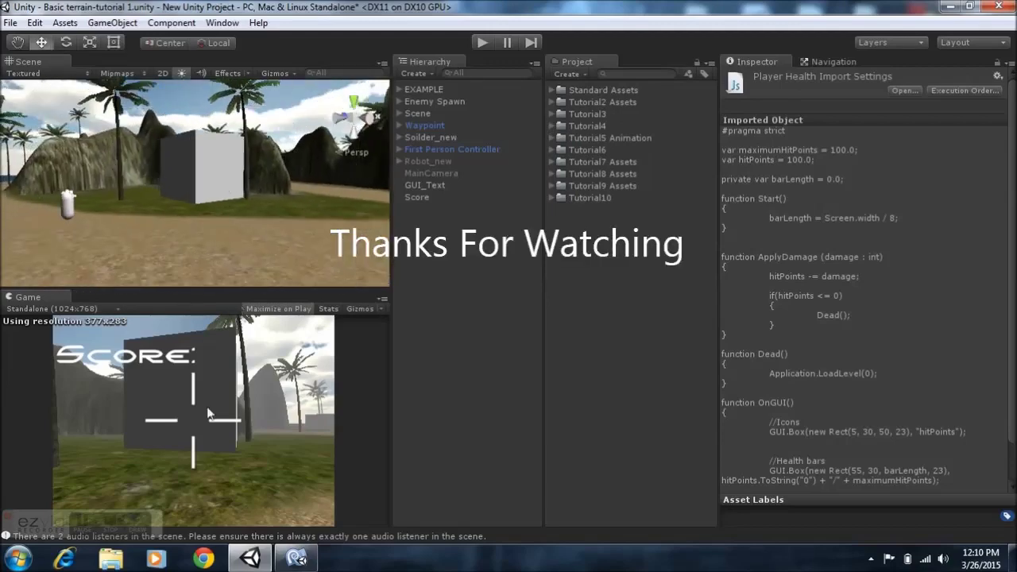